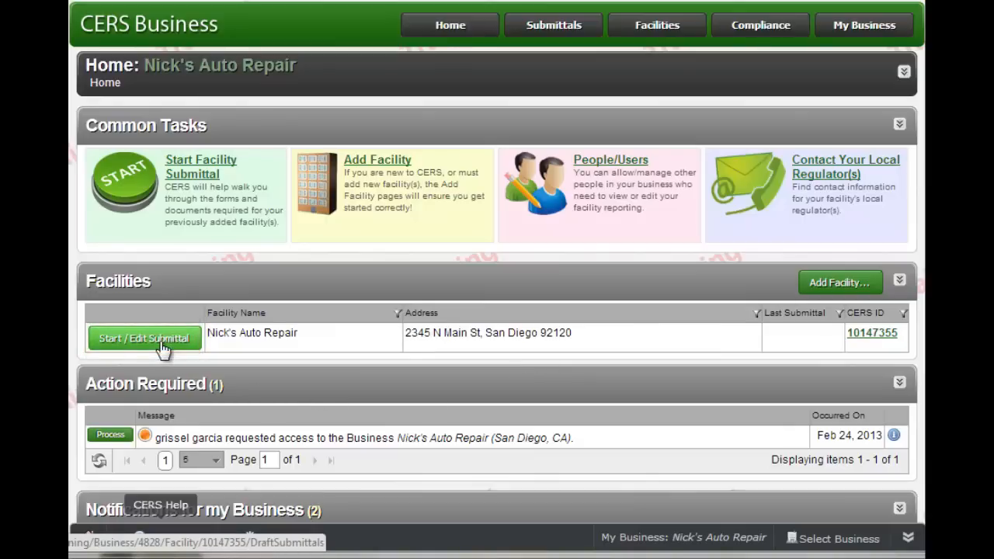
- Open the draft submittal for Nick's Auto Repair from the Facilities list
click(163, 347)
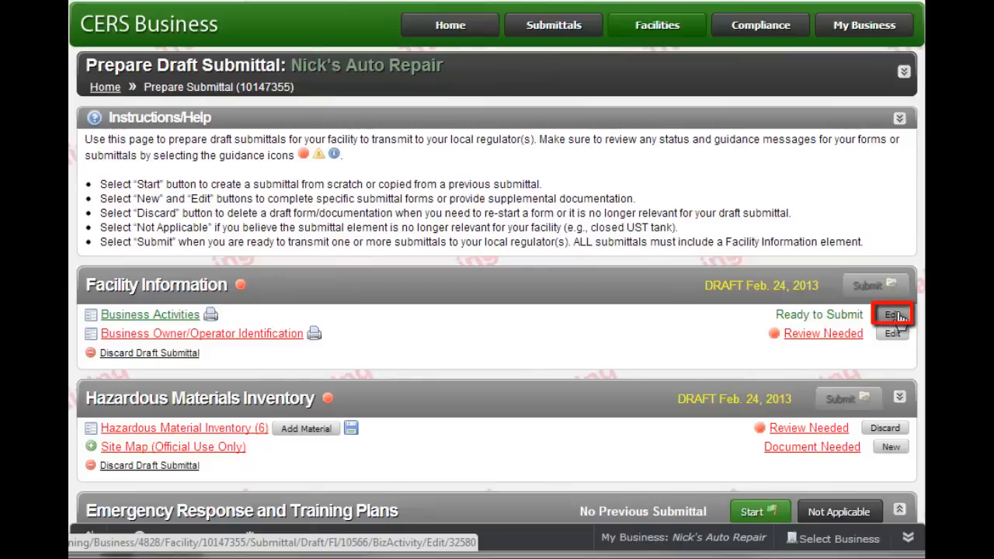
- Edit the Business Activities form under Facility Information
click(895, 315)
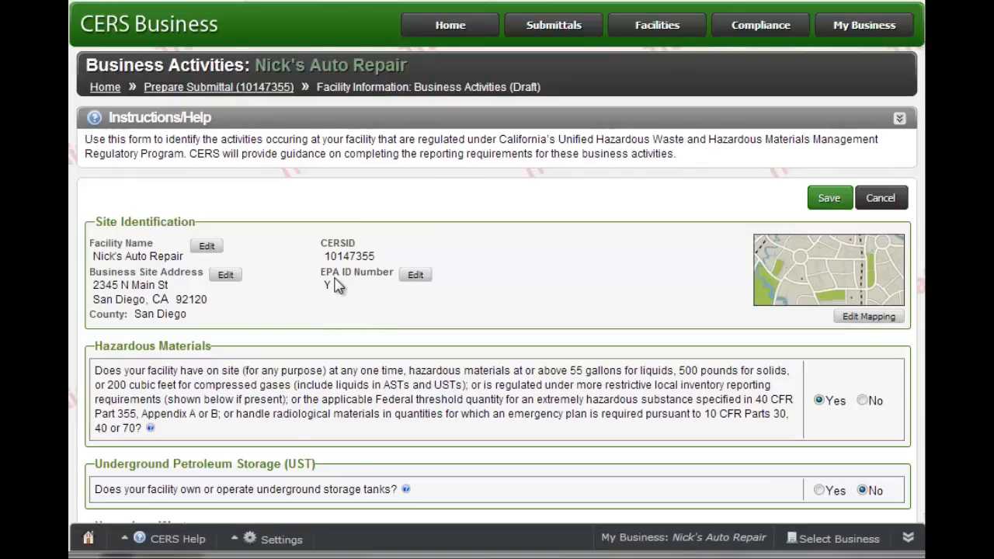
- Replace the placeholder EPA ID Number with the facility's CA-prefixed ID
click(415, 275)
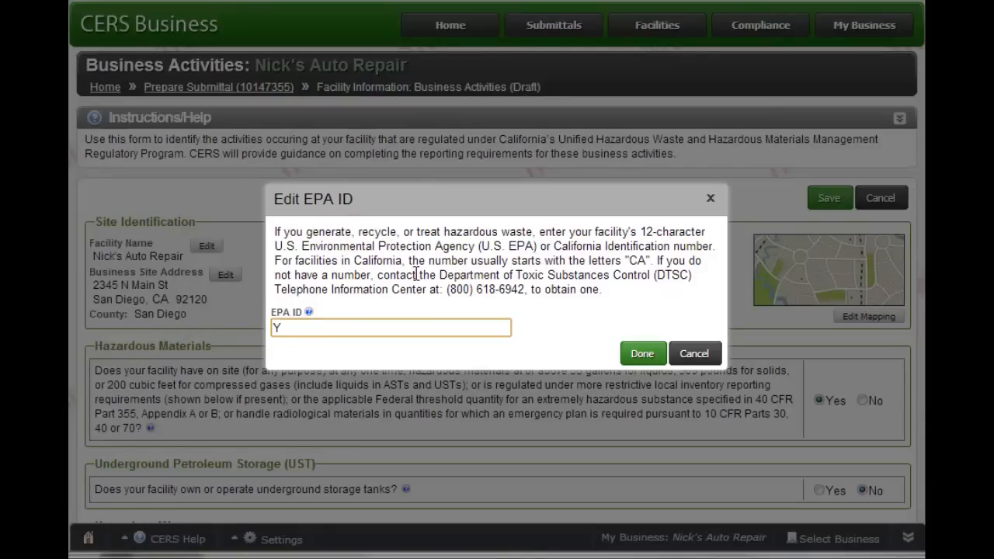
text(CA1234567890)
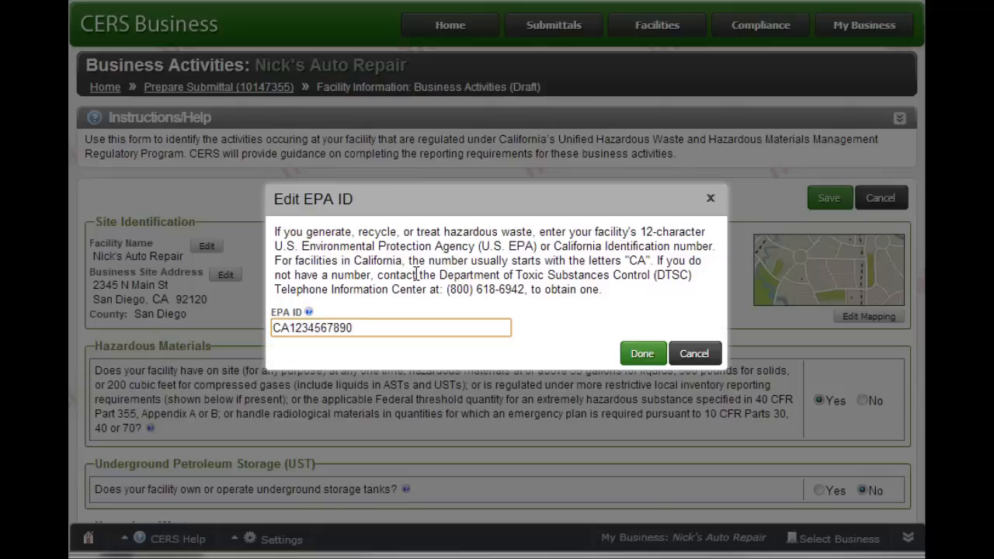
click(647, 356)
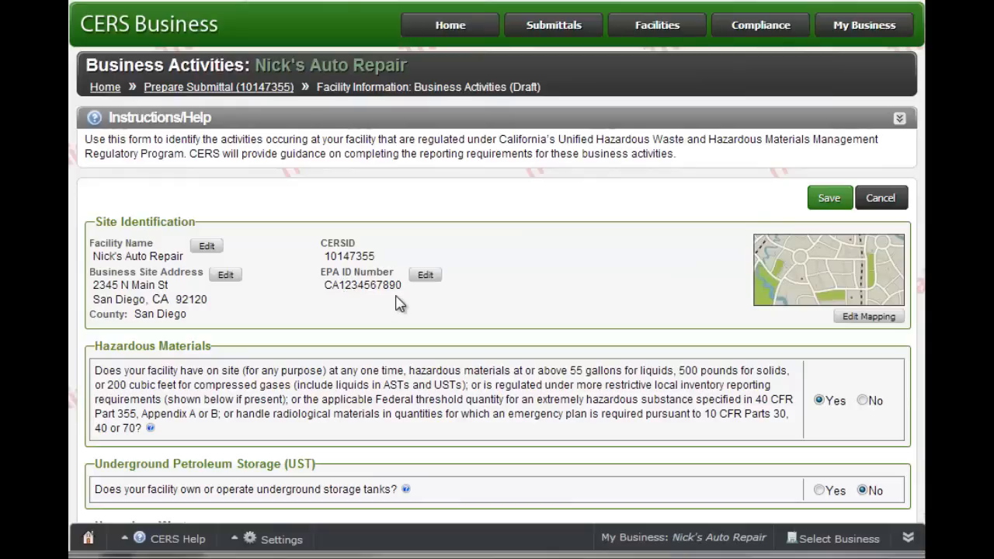
- Review the Business Activities questions to the end of the form and save them
scroll(495, 313, down, 1)
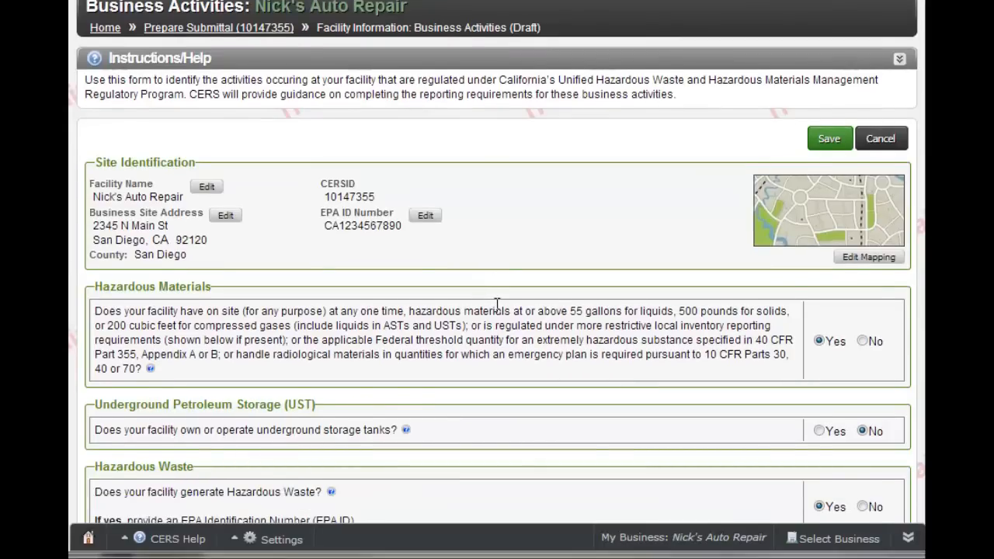
scroll(498, 303, down, 1)
scroll(501, 311, down, 1)
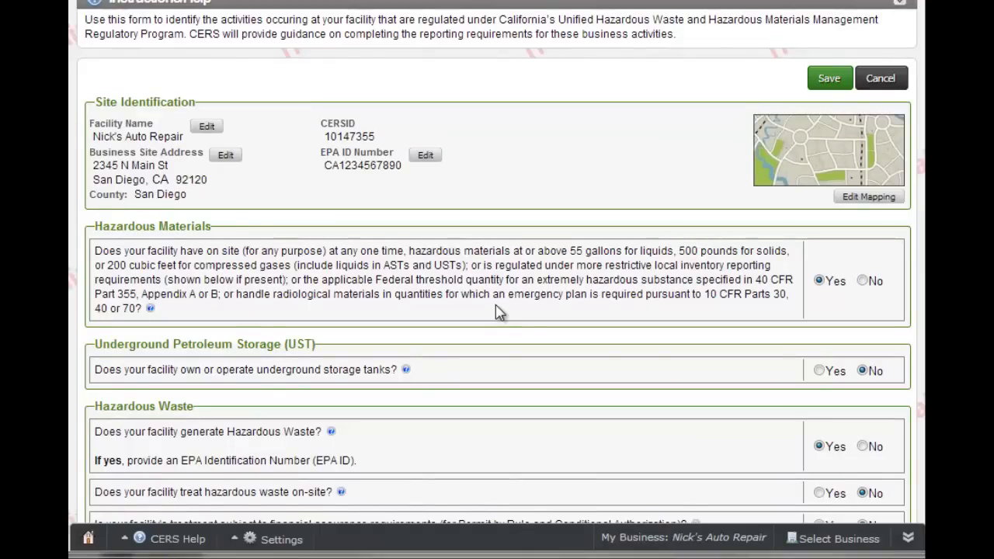
scroll(500, 312, down, 1)
scroll(499, 312, down, 1)
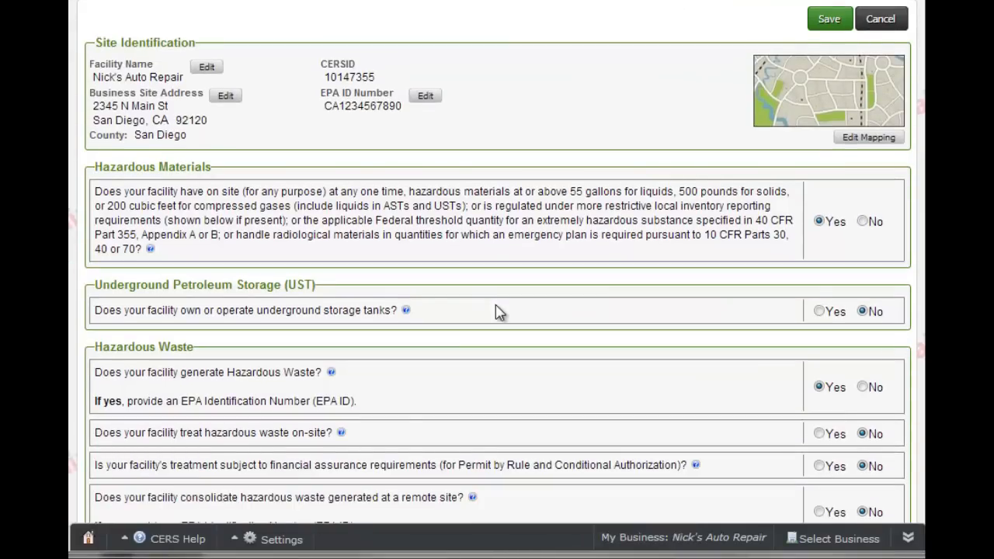
scroll(500, 312, down, 2)
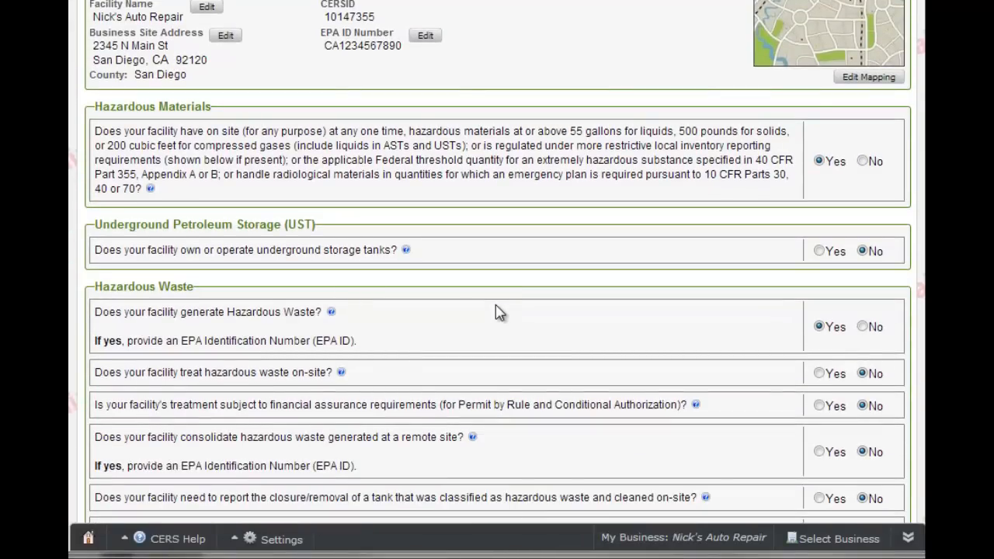
scroll(500, 313, down, 9)
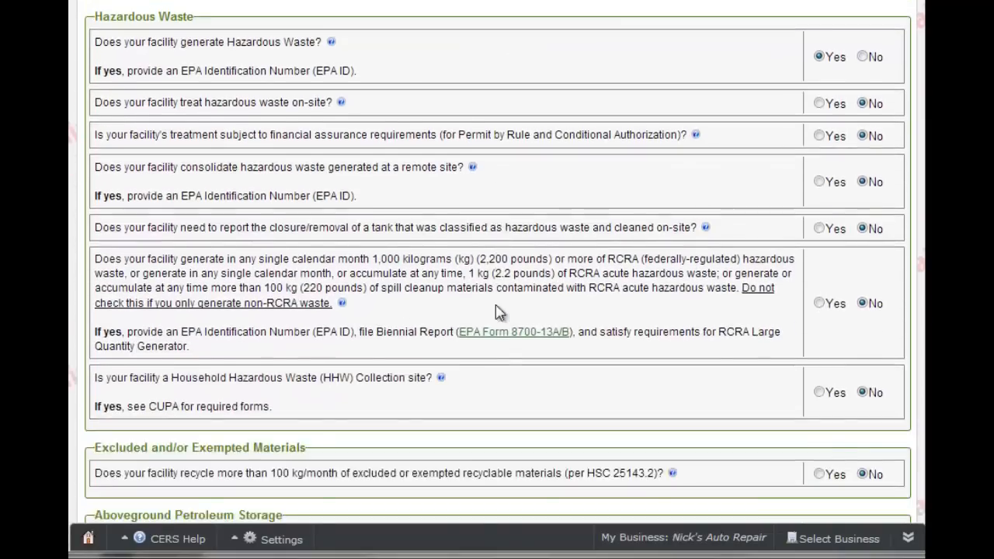
scroll(499, 313, down, 2)
scroll(500, 312, down, 1)
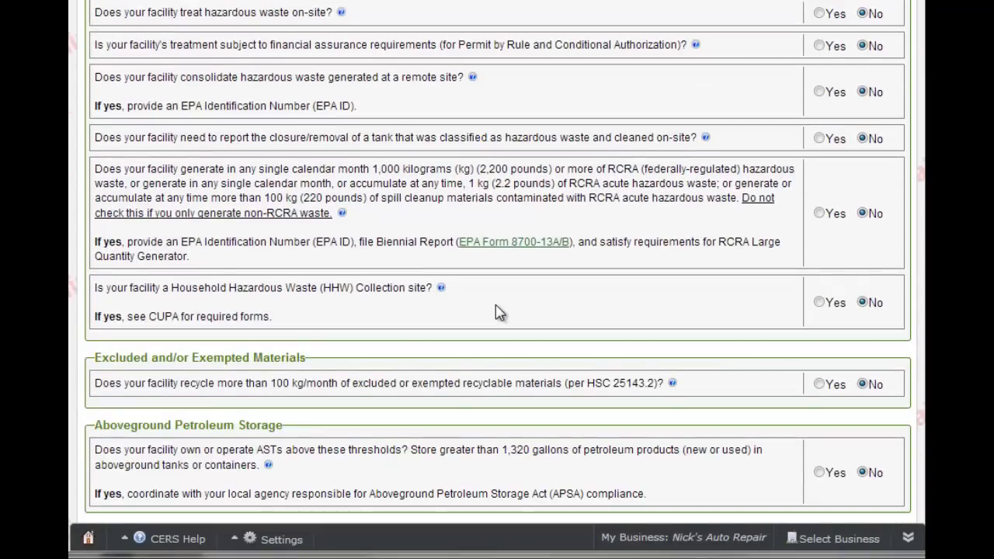
scroll(495, 305, down, 7)
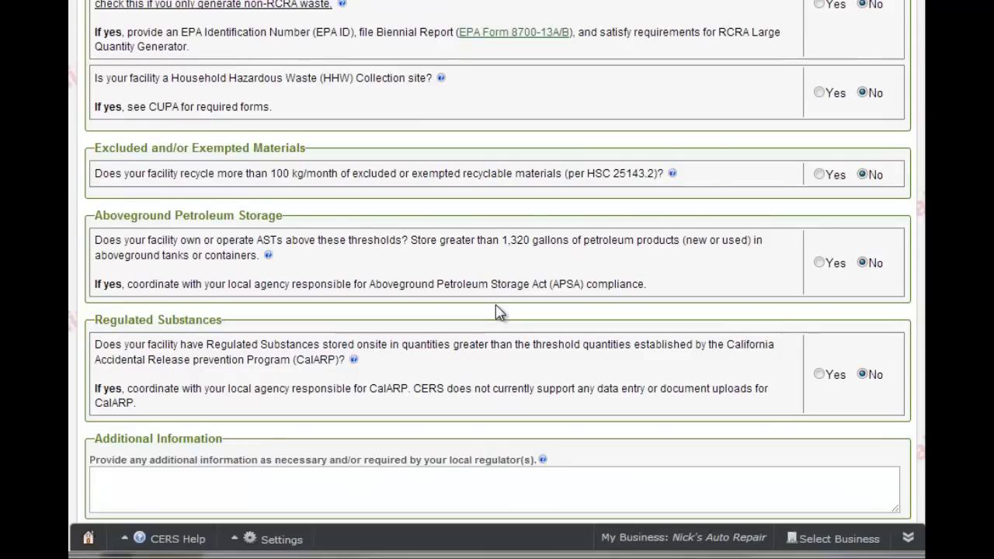
scroll(499, 313, down, 4)
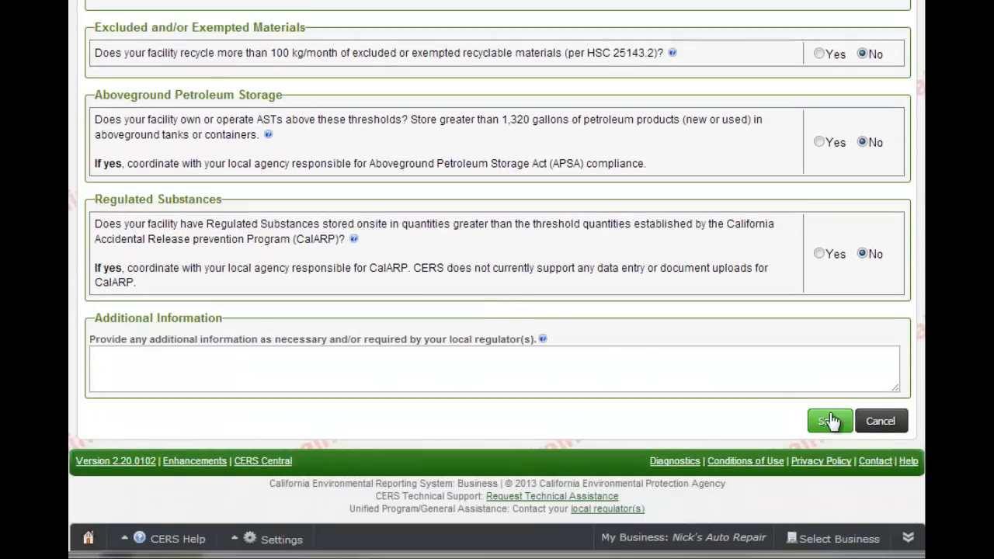
click(830, 420)
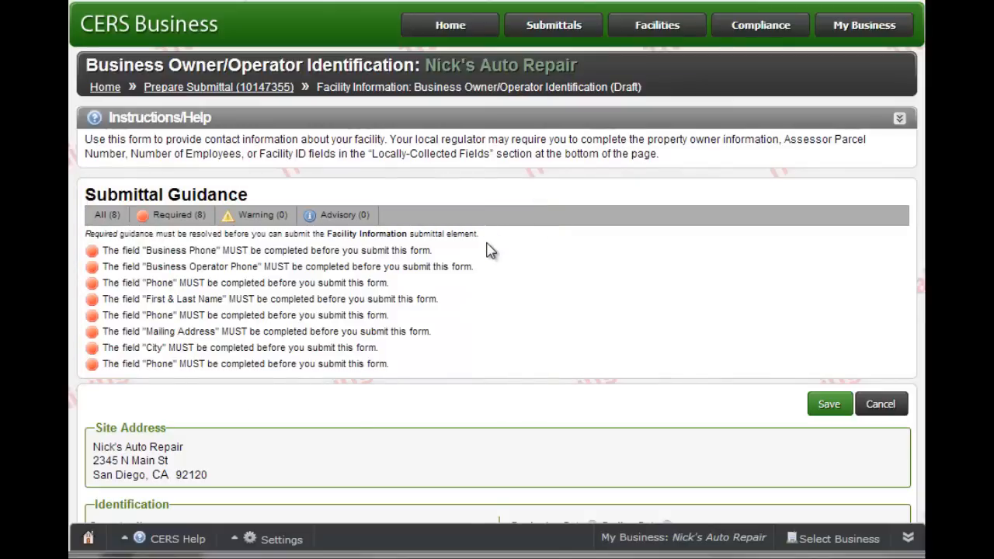
- Scroll the Owner/Operator Identification form down to the Identification section
scroll(490, 250, down, 3)
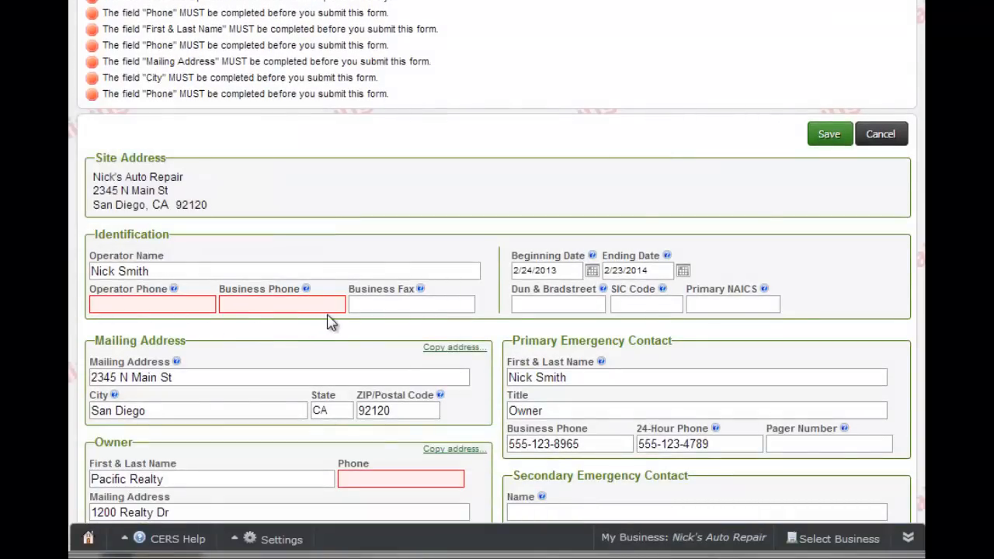
scroll(330, 322, down, 1)
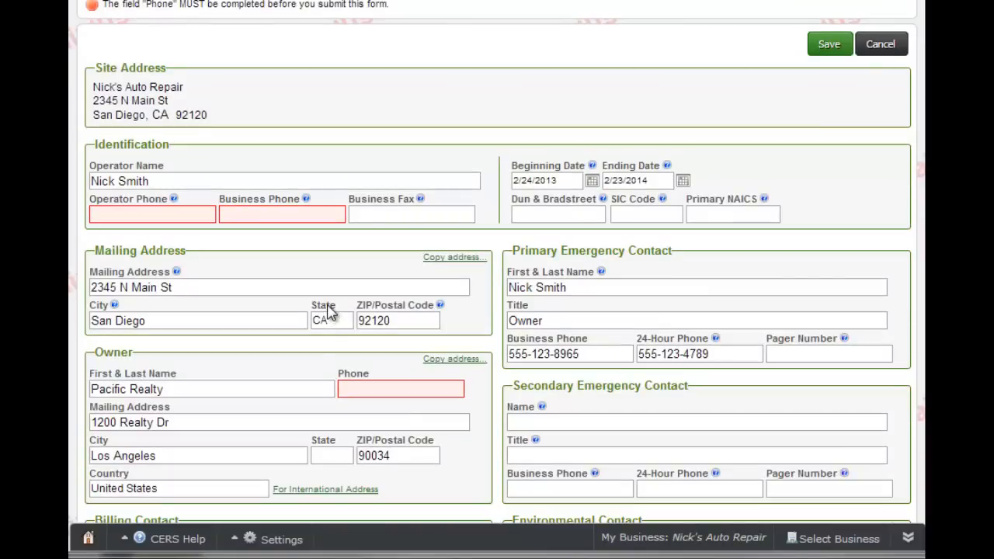
scroll(330, 310, down, 1)
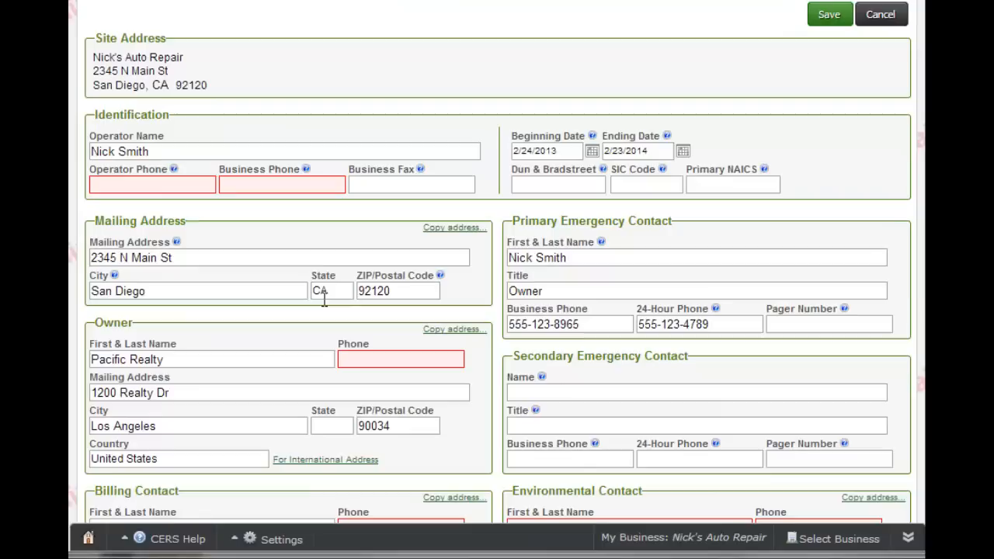
- Enter the same phone number as both Operator Phone and Business Phone
click(133, 187)
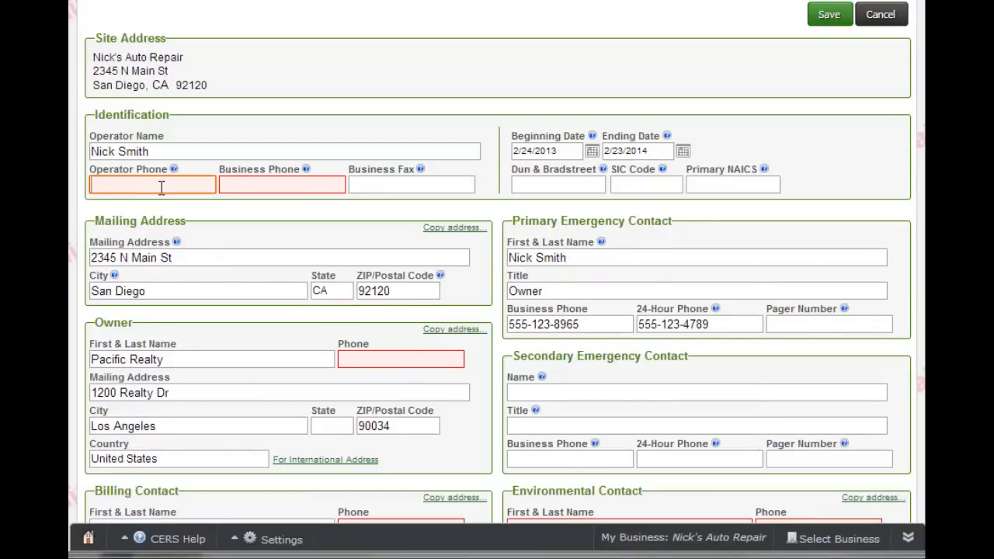
text(555.555.5555)
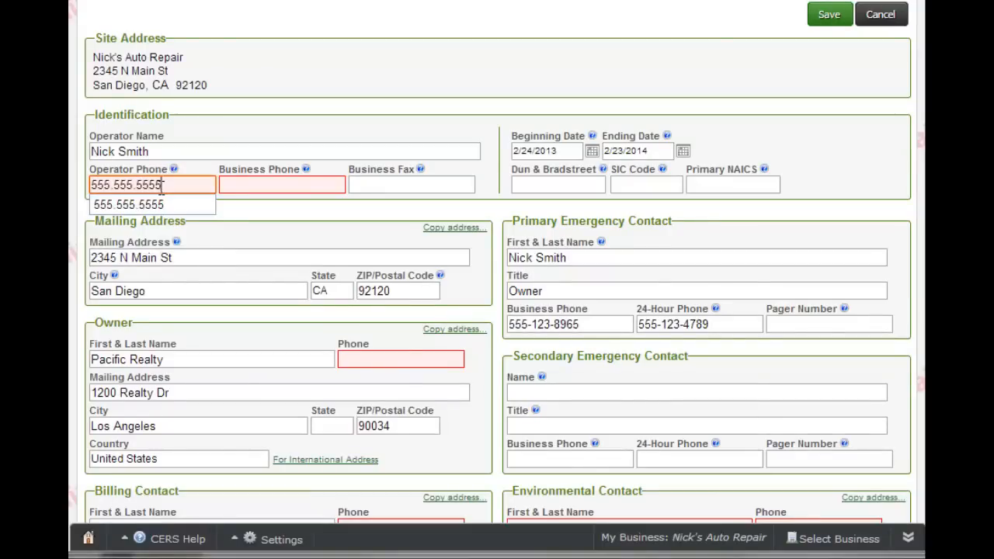
key(Tab)
text(555.555.5555)
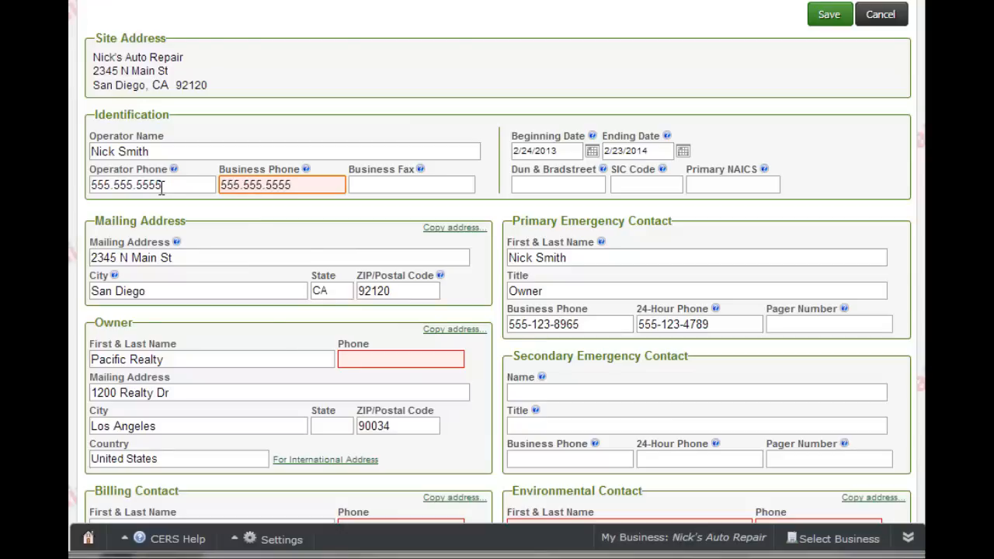
click(365, 358)
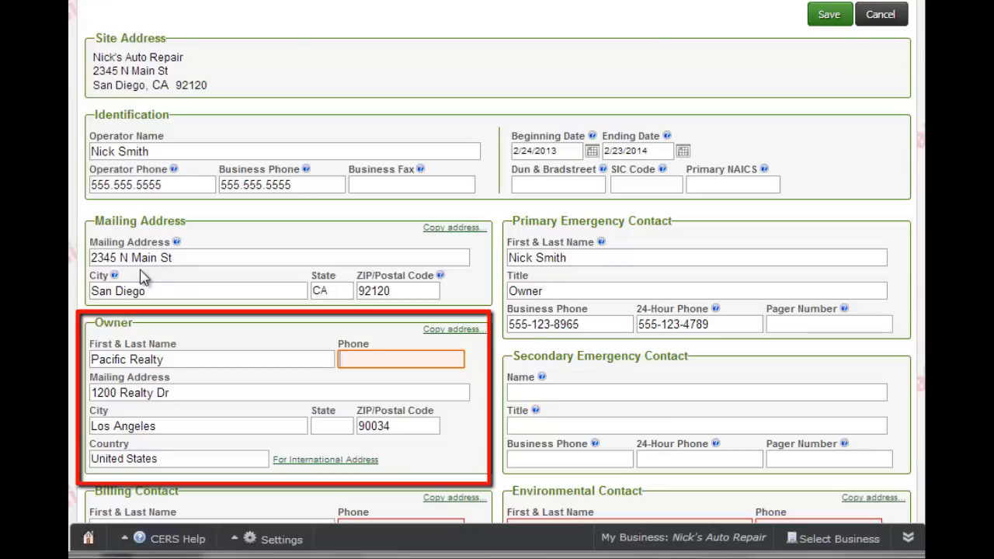
- Replace owner Pacific Realty with the operator's name and phone, copying the mailing address
drag(189, 360, 91, 360)
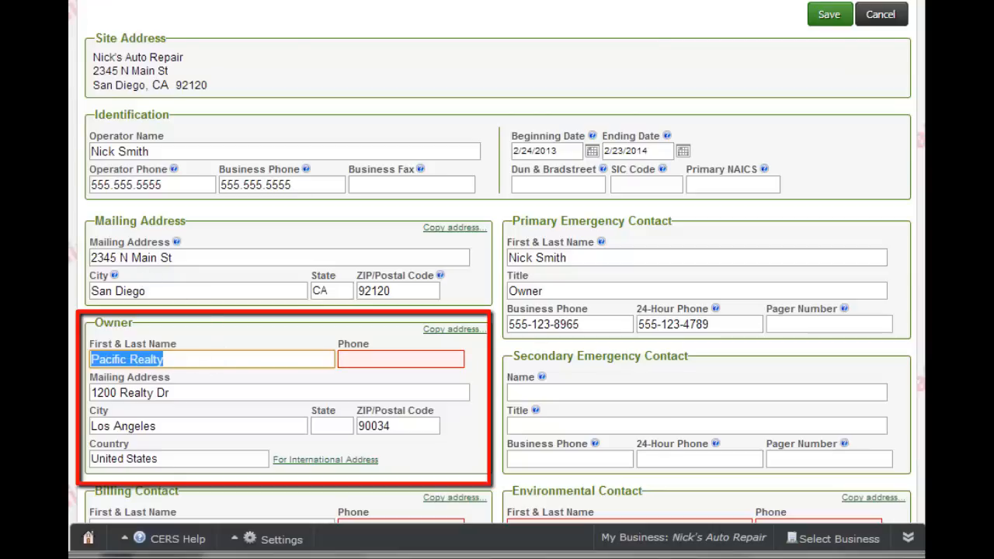
key(BackSpace)
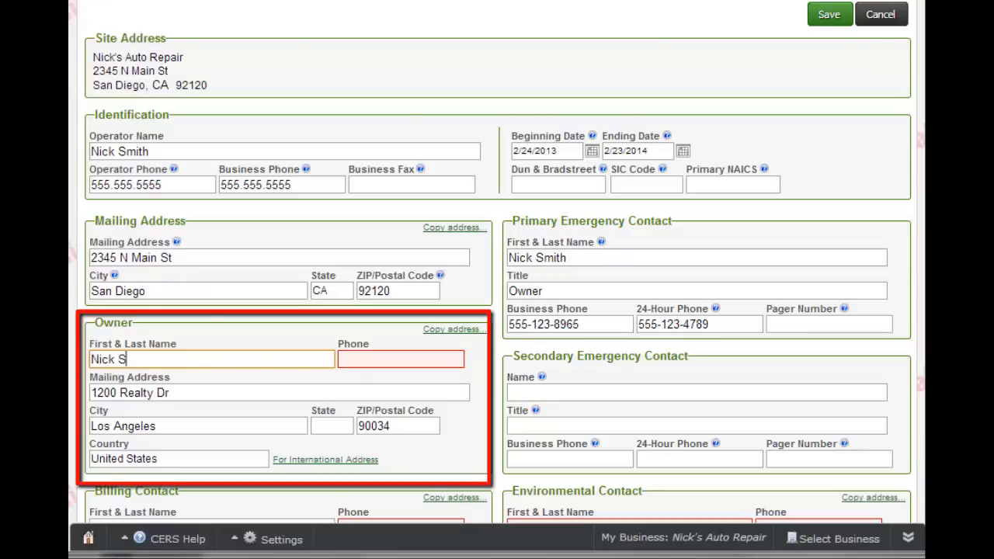
key(Tab)
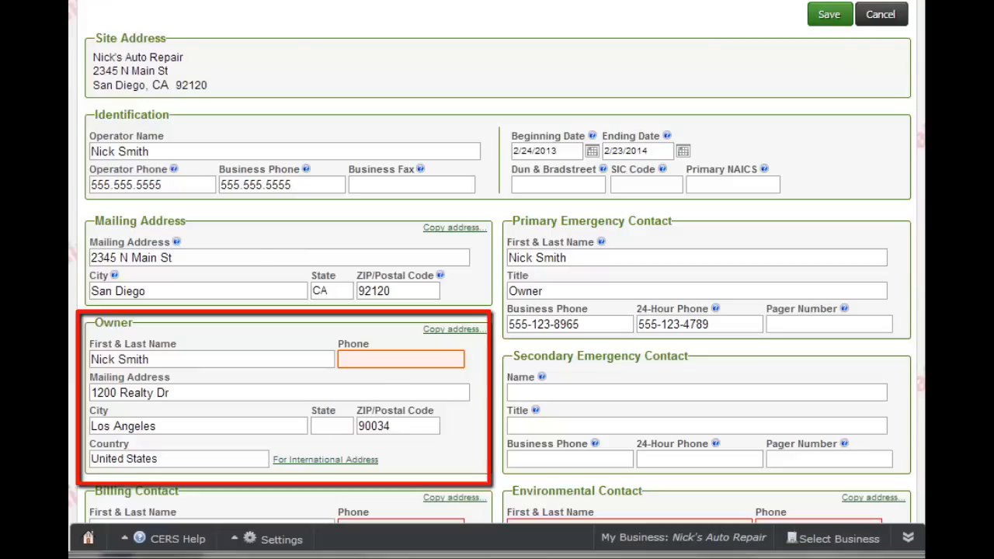
text(555.555.)
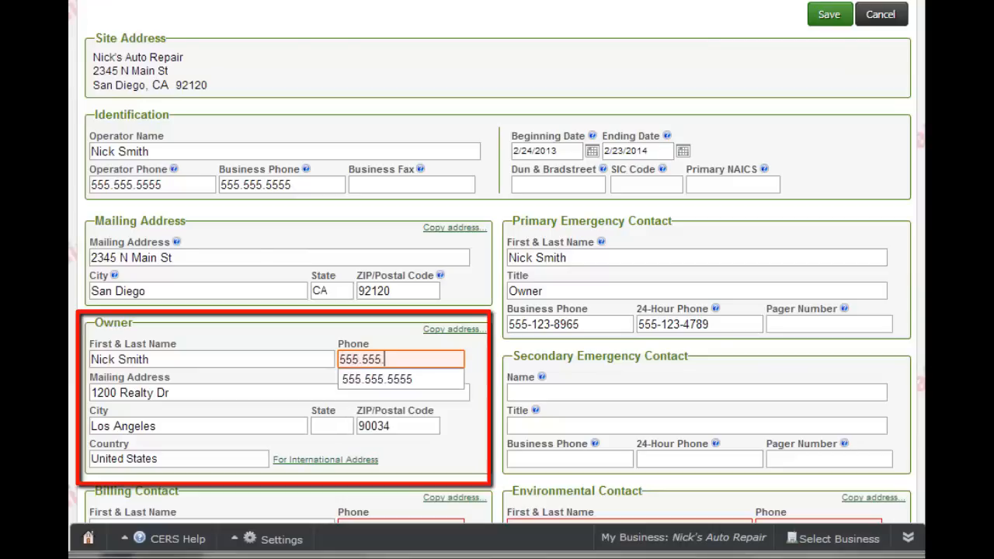
text(5555)
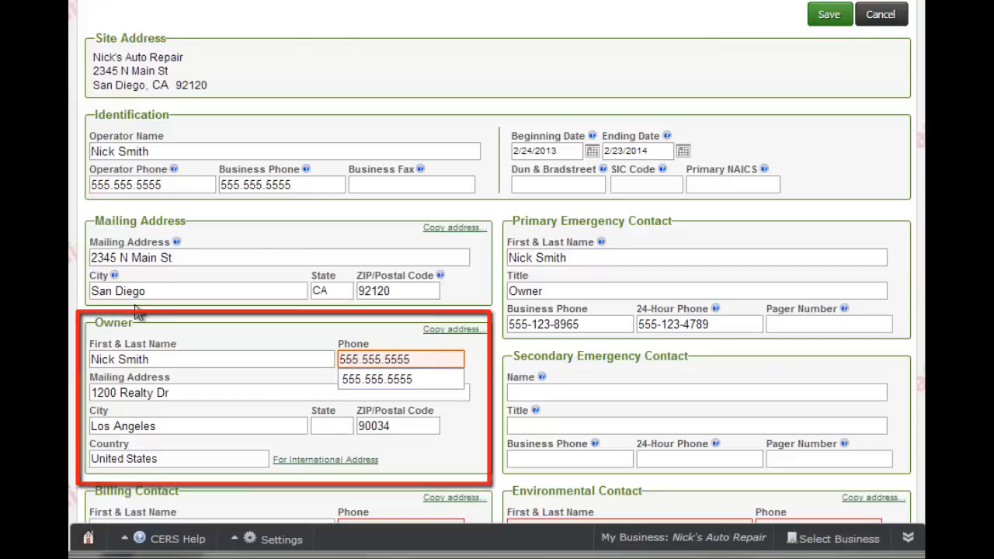
click(480, 331)
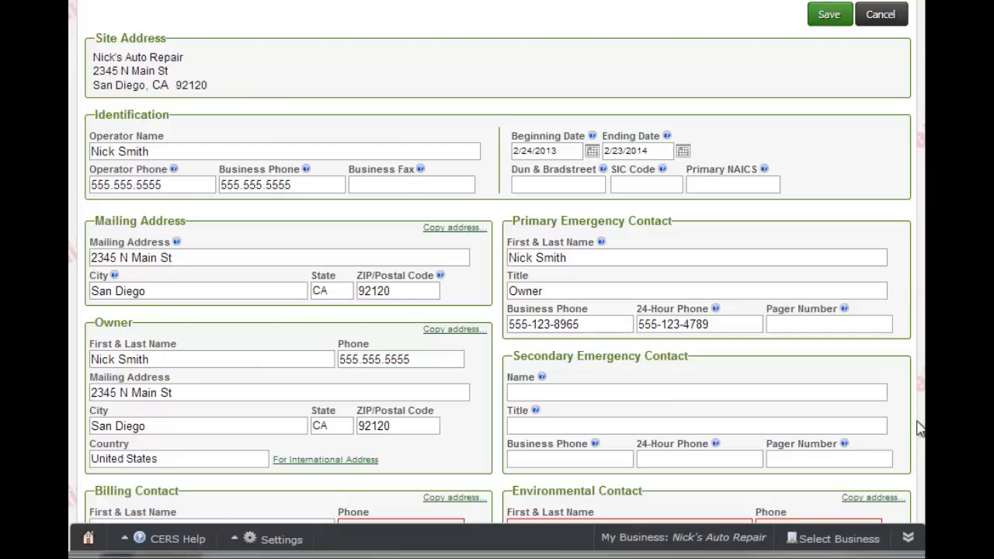
- Add the billing contact's phone number
scroll(919, 429, down, 3)
click(373, 288)
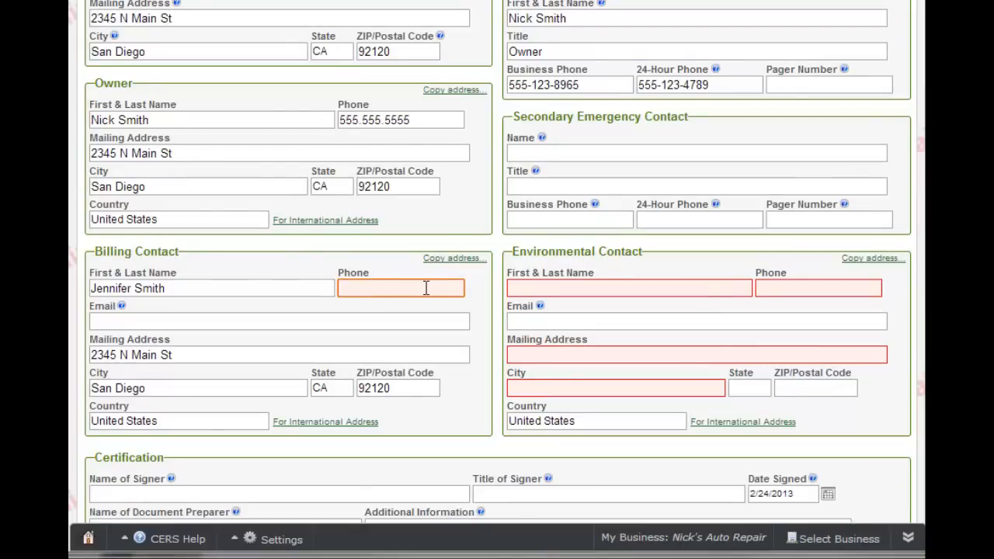
text(555.)
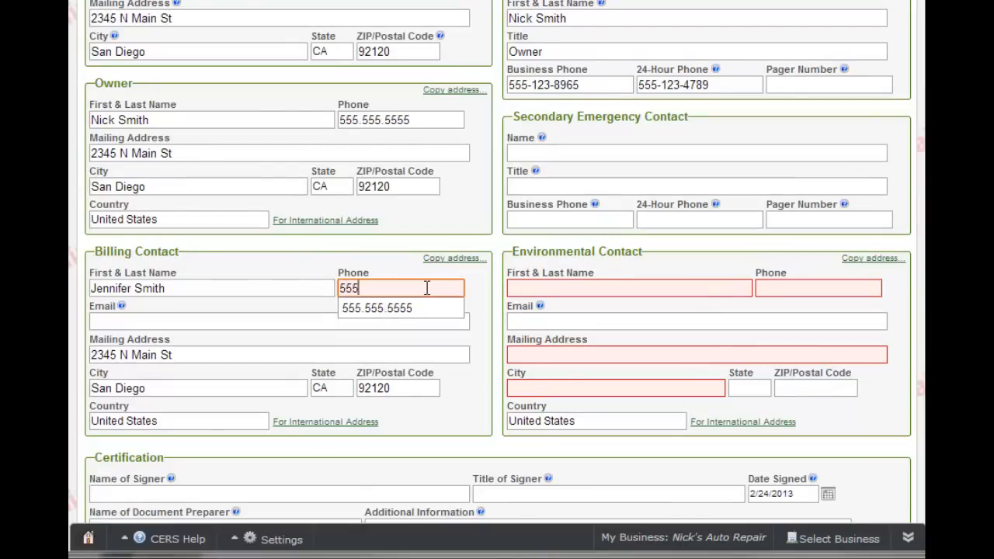
text(555.5555)
- Give the environmental contact a name, phone number and the copied mailing address
click(580, 287)
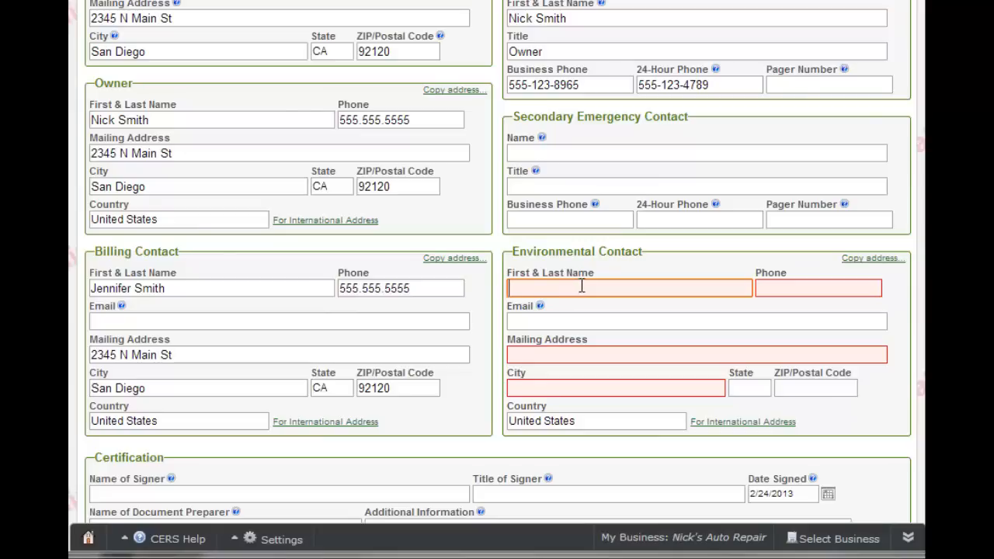
key(Tab)
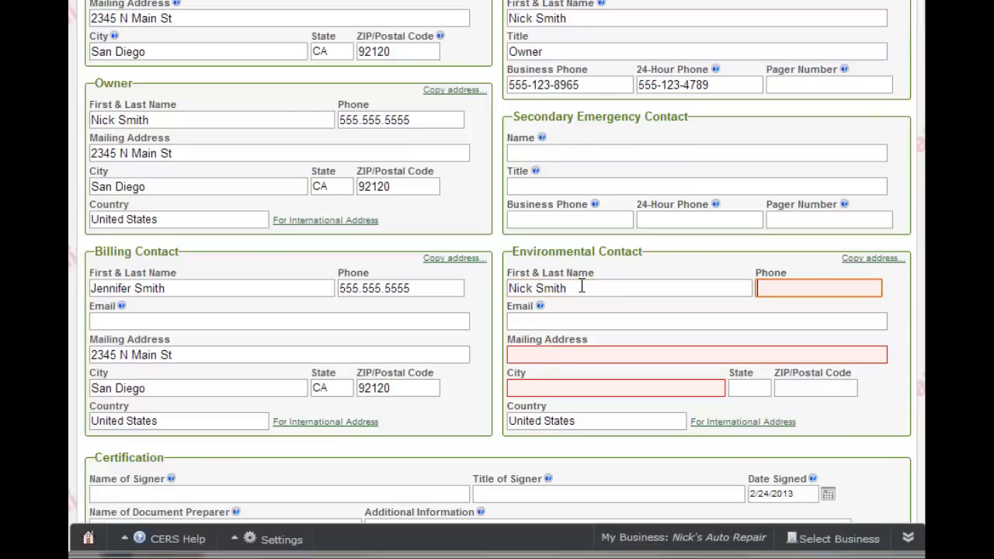
text(555.555.5555)
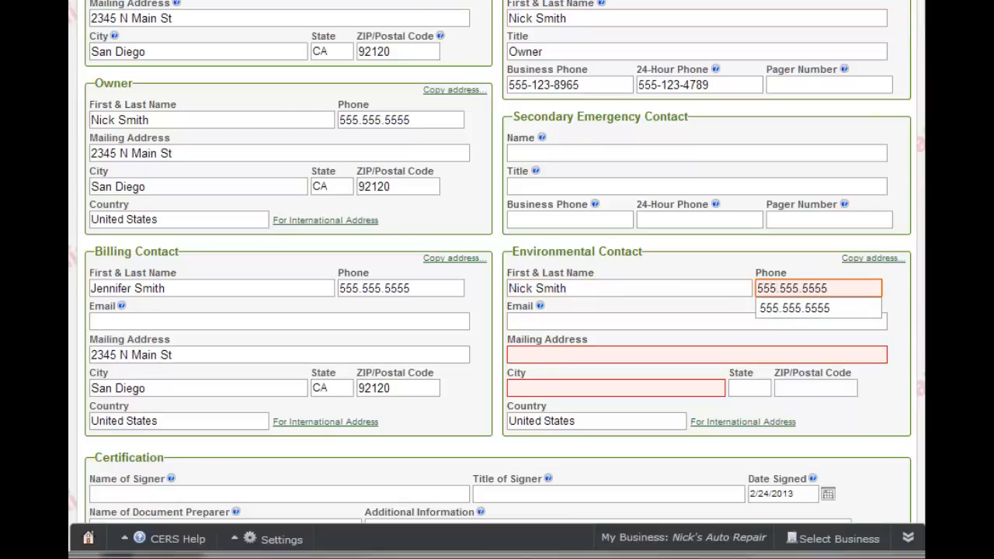
click(876, 264)
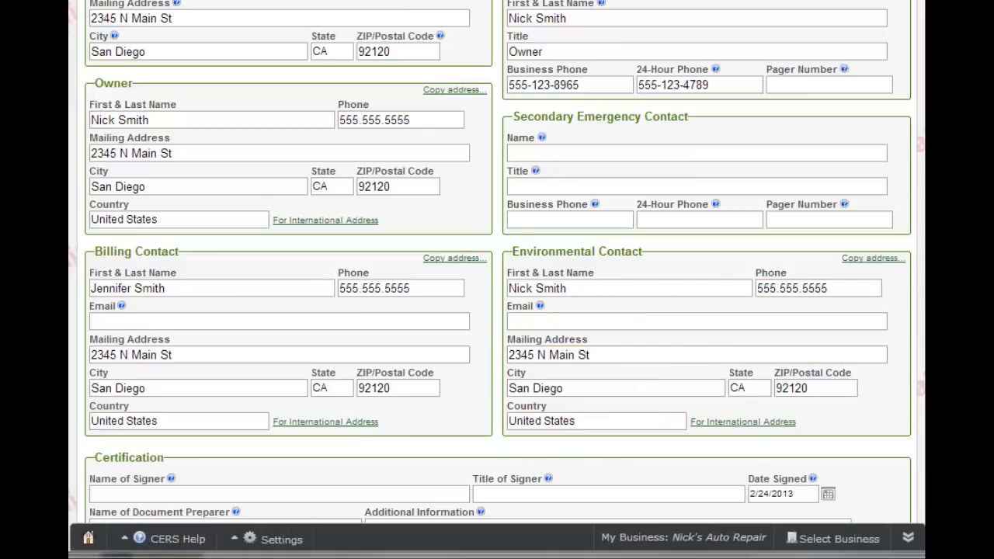
scroll(687, 460, down, 3)
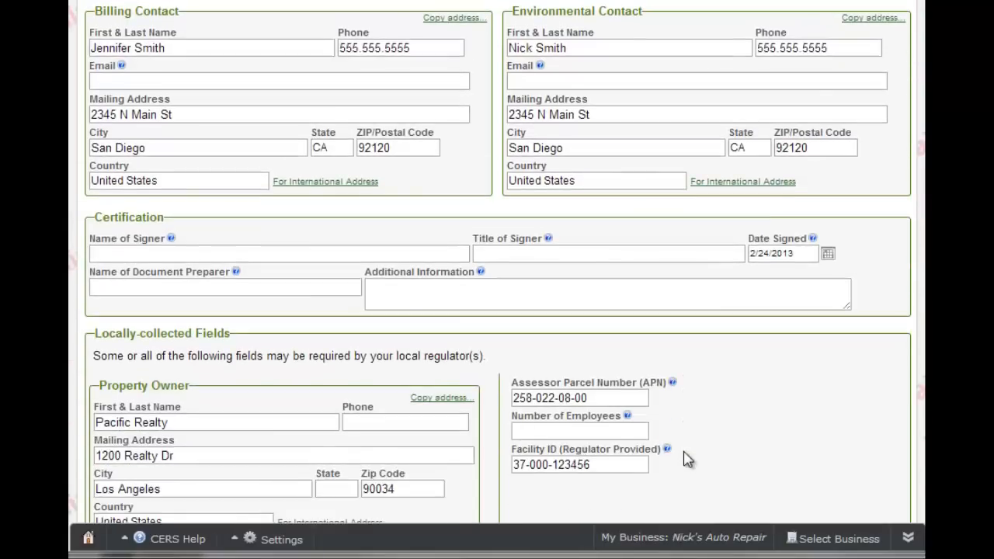
- Fill the certification with the signer's name, title Owner, and the document preparer's name
click(217, 253)
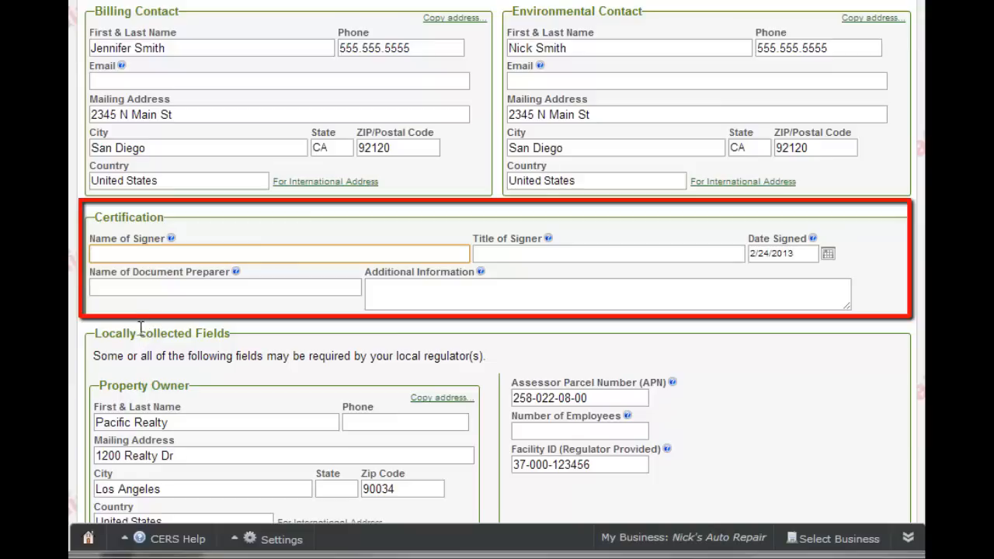
click(223, 252)
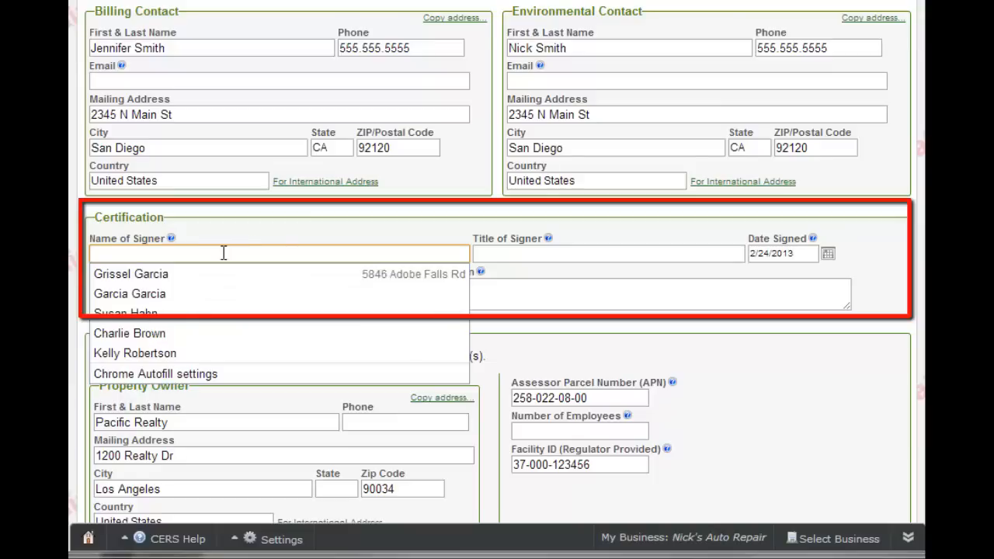
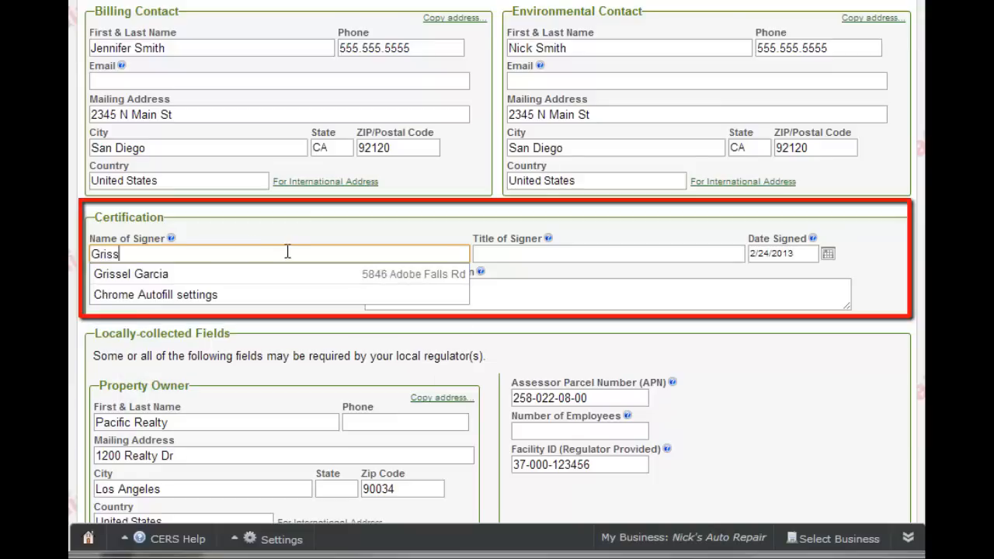
key(Tab)
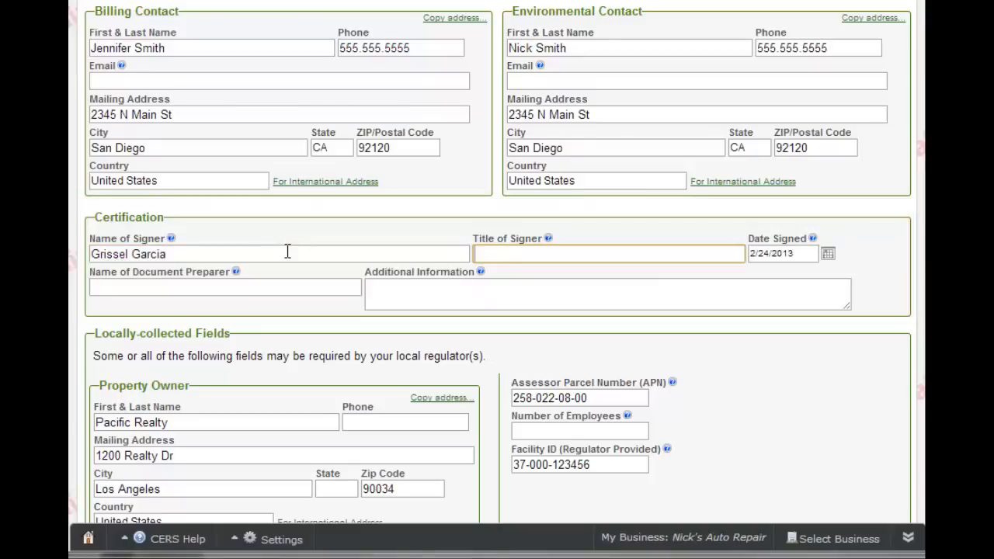
text(Owner)
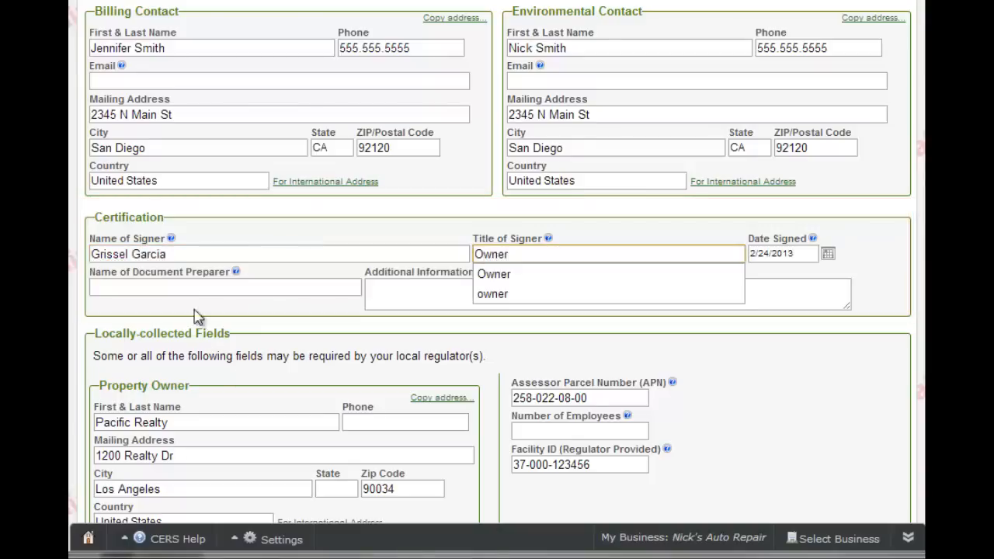
click(188, 286)
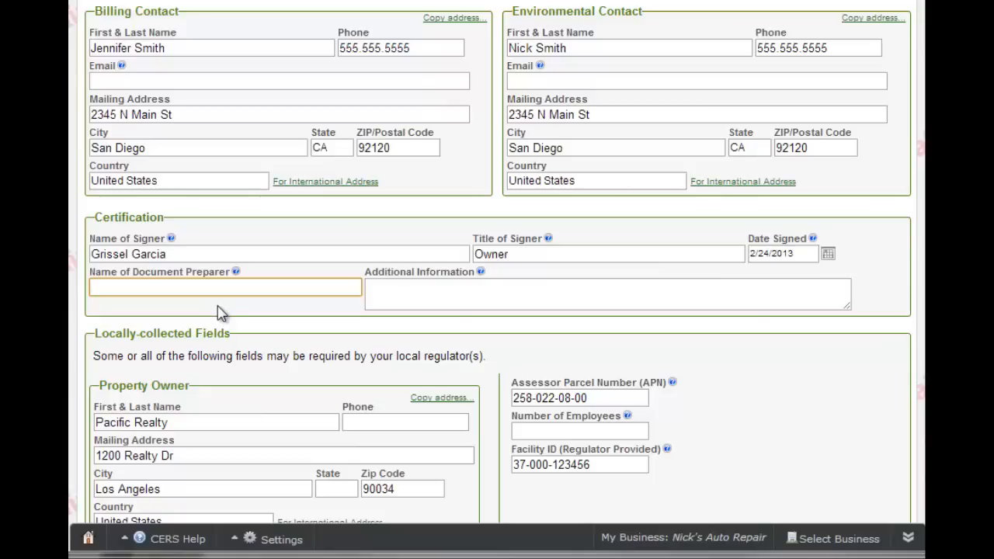
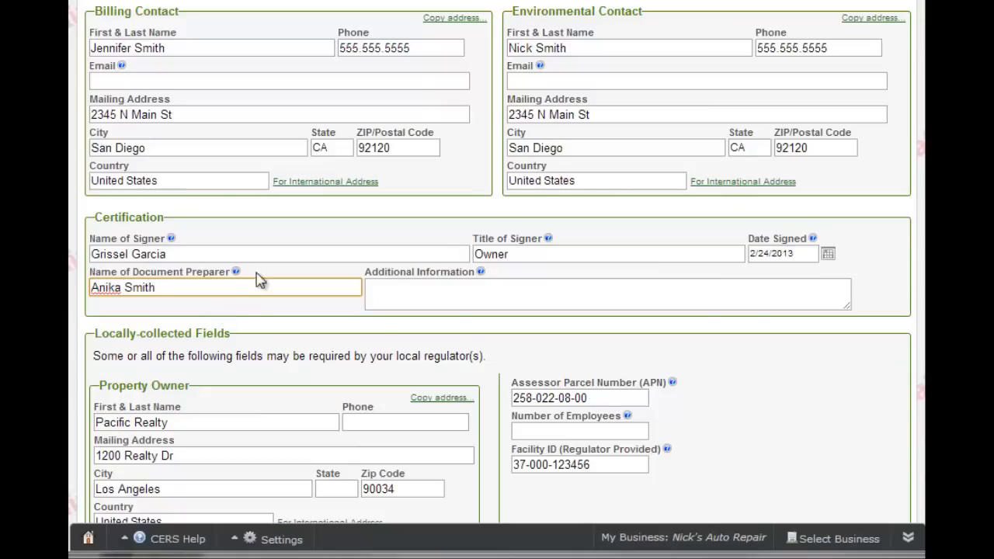
click(841, 302)
- Save the completed Business Owner/Operator Identification form from the bottom of the page
scroll(769, 258, down, 3)
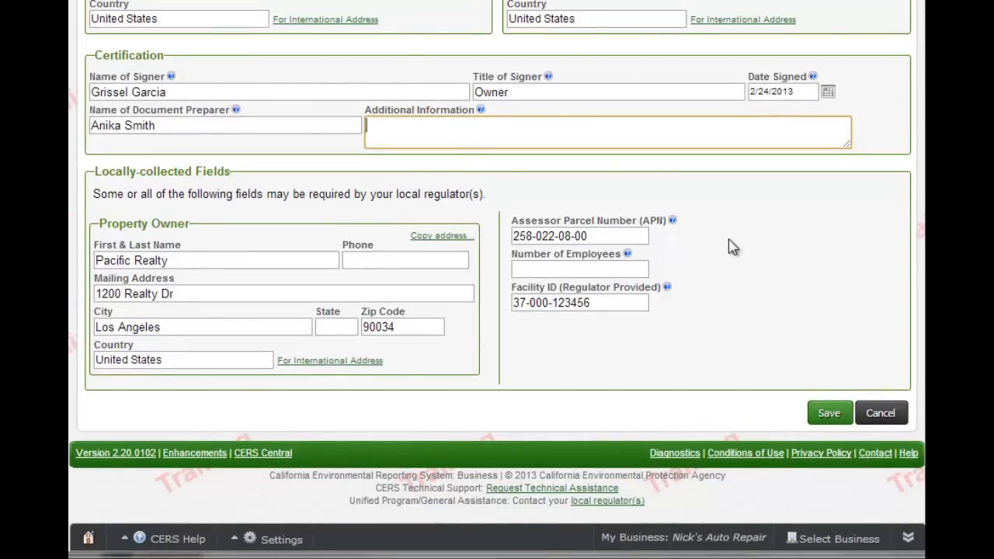
click(828, 414)
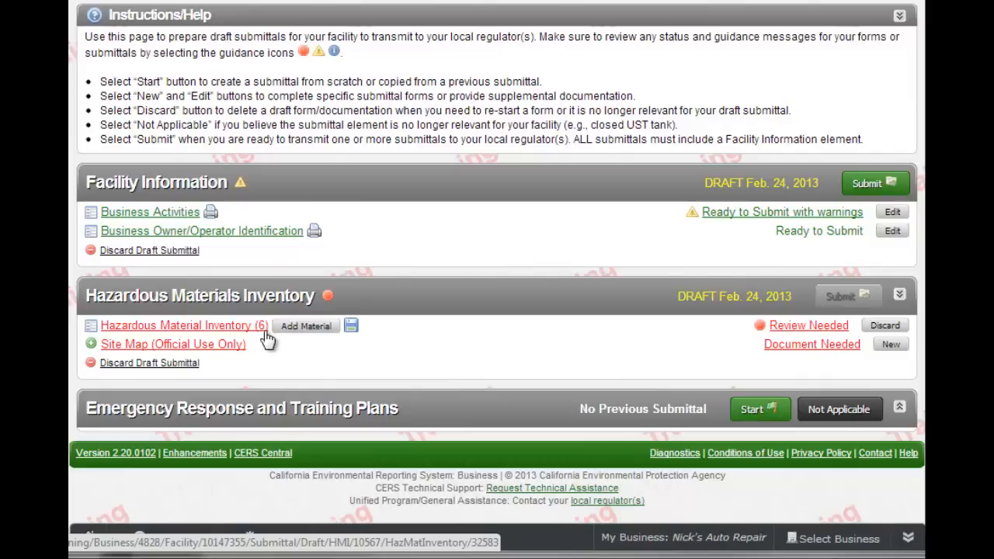
- Open the draft Hazardous Material Inventory and scroll down to its six materials
click(244, 331)
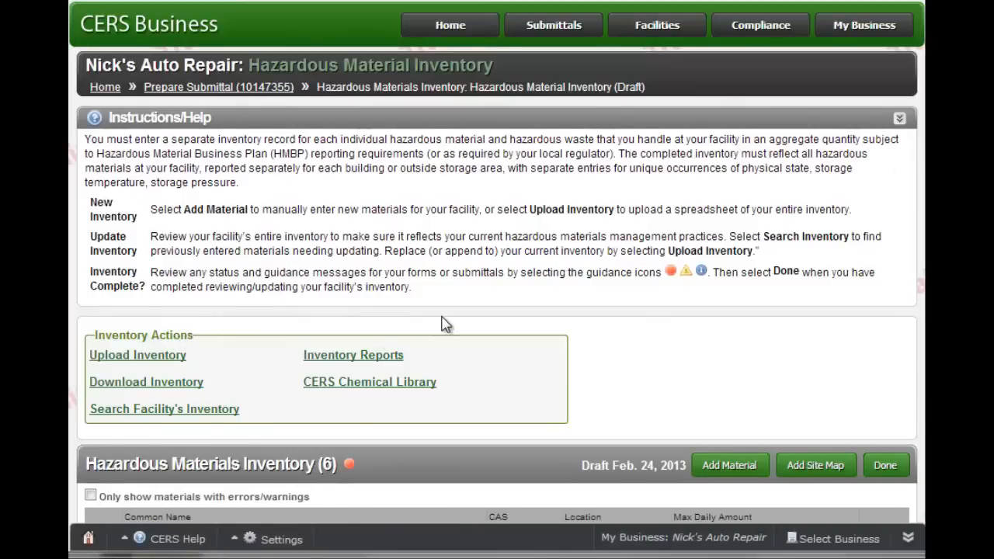
scroll(444, 323, down, 1)
scroll(445, 324, down, 3)
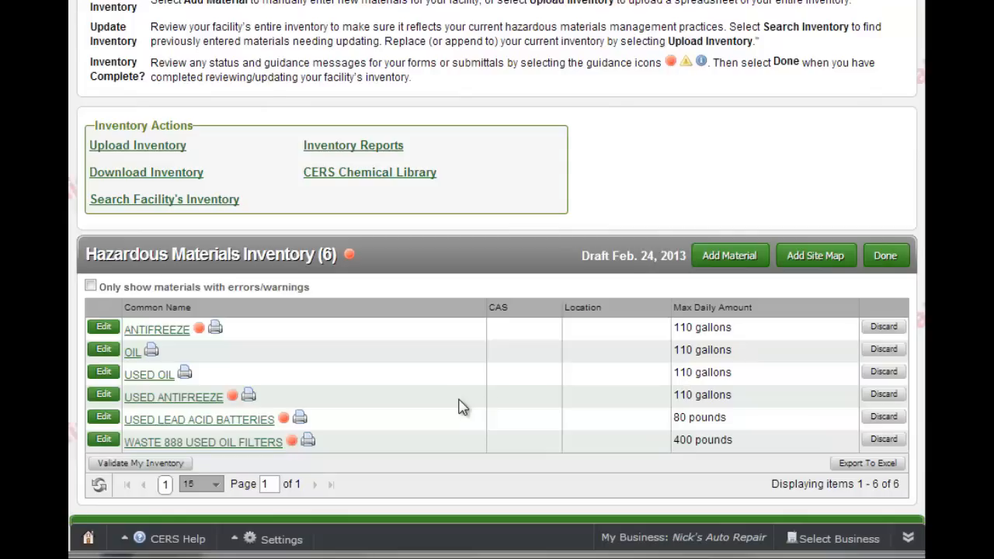
scroll(459, 401, down, 2)
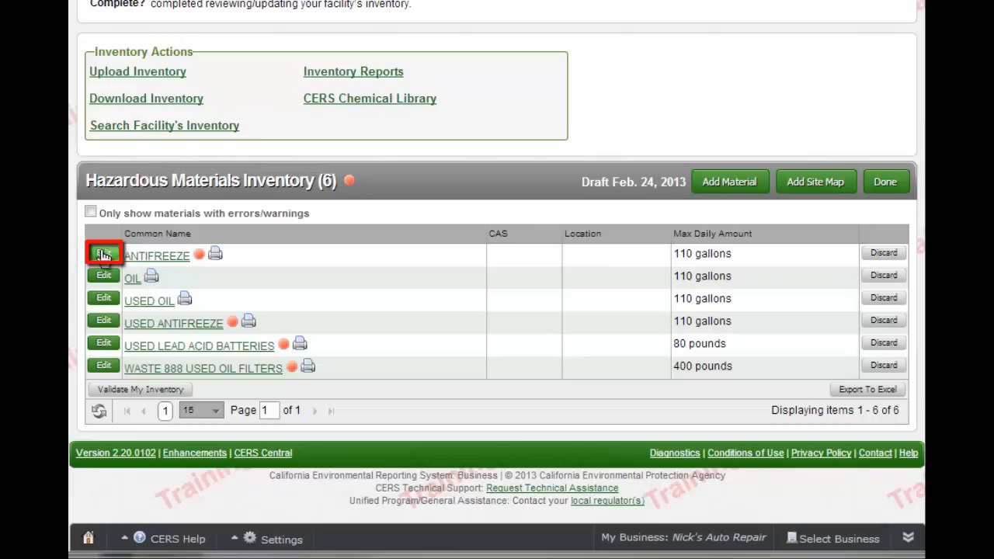
- Mark ANTIFREEZE as stored in a Plastic/Non-Metallic Drum and save the material
click(104, 255)
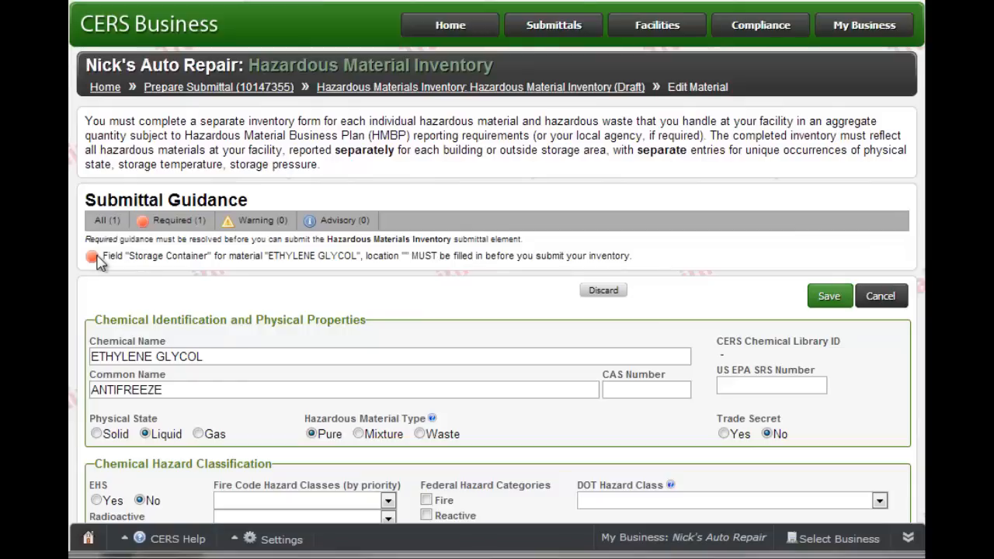
scroll(97, 262, down, 3)
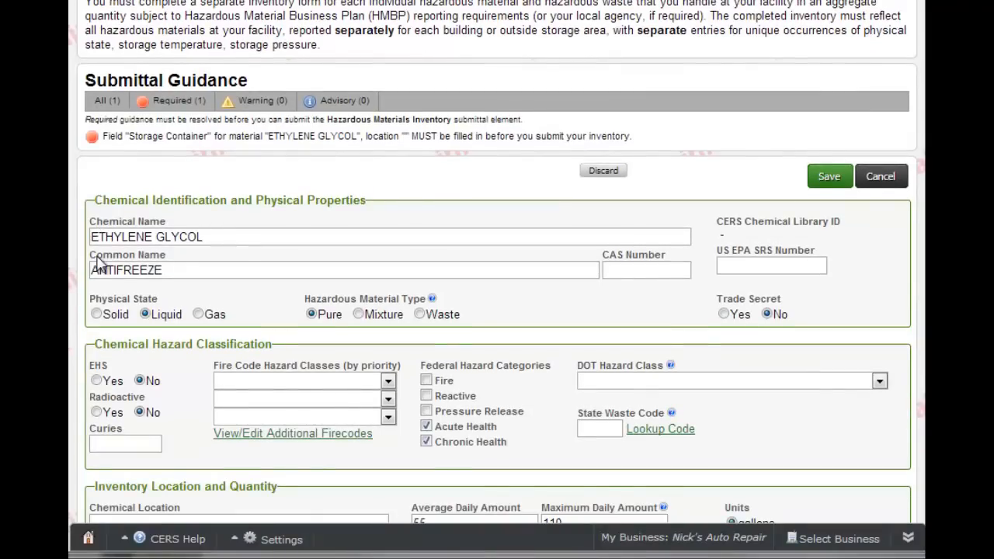
scroll(97, 262, down, 10)
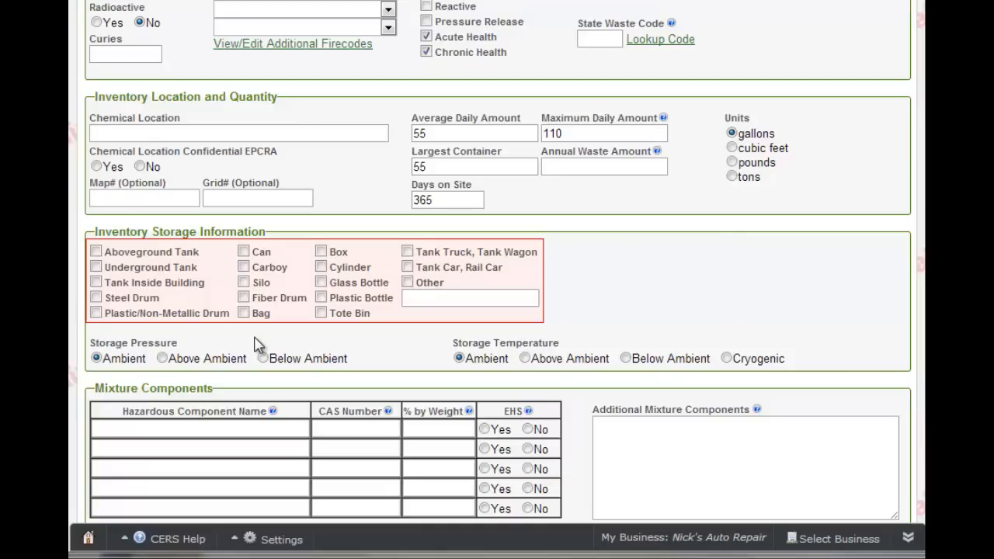
click(95, 313)
scroll(609, 193, down, 3)
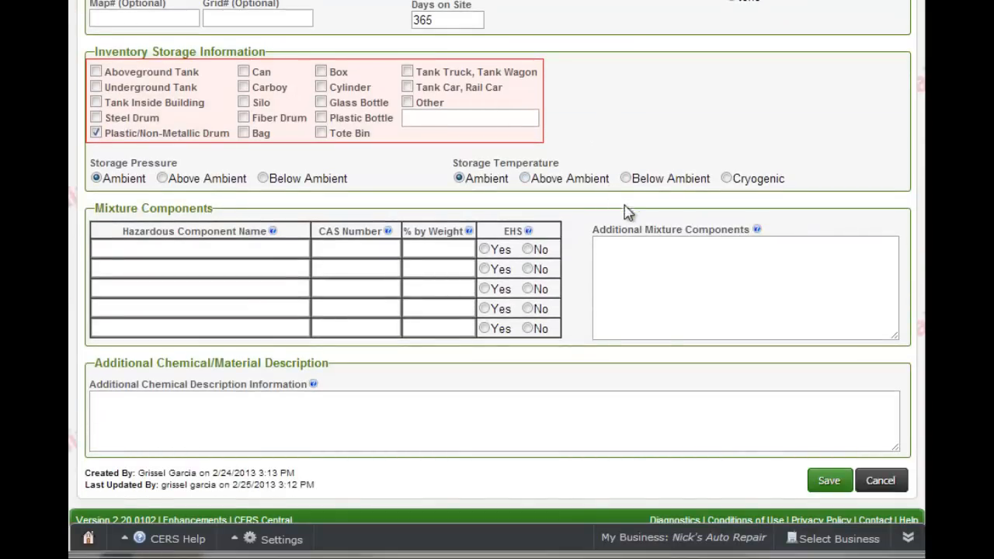
click(825, 482)
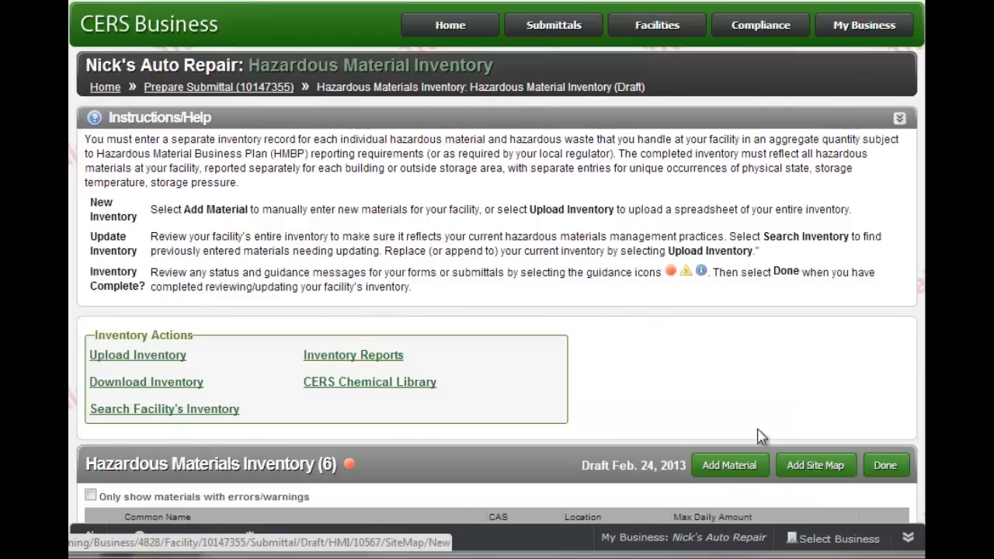
- Set the USED ANTIFREEZE storage container to Plastic/Non-Metallic Drum and save it
scroll(741, 390, down, 3)
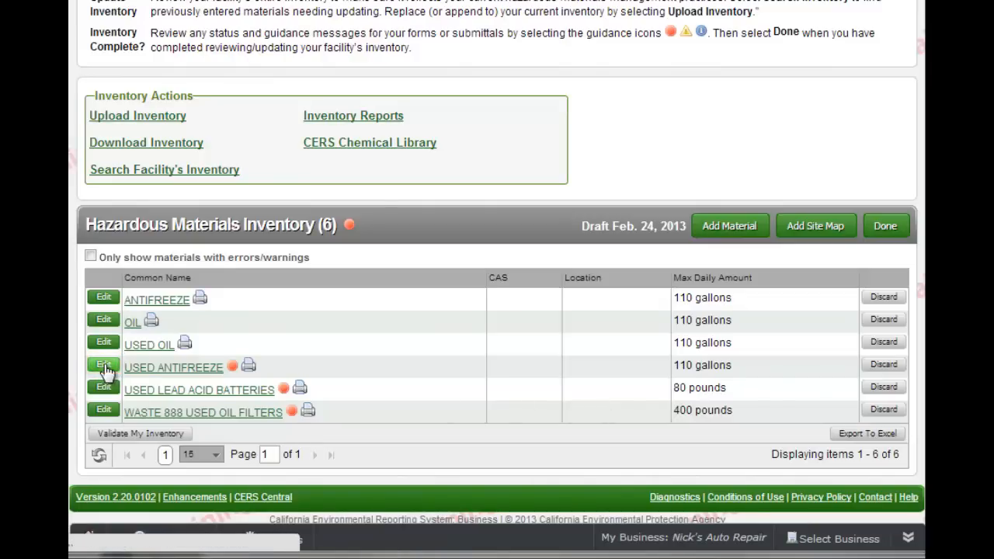
click(105, 370)
scroll(356, 296, down, 5)
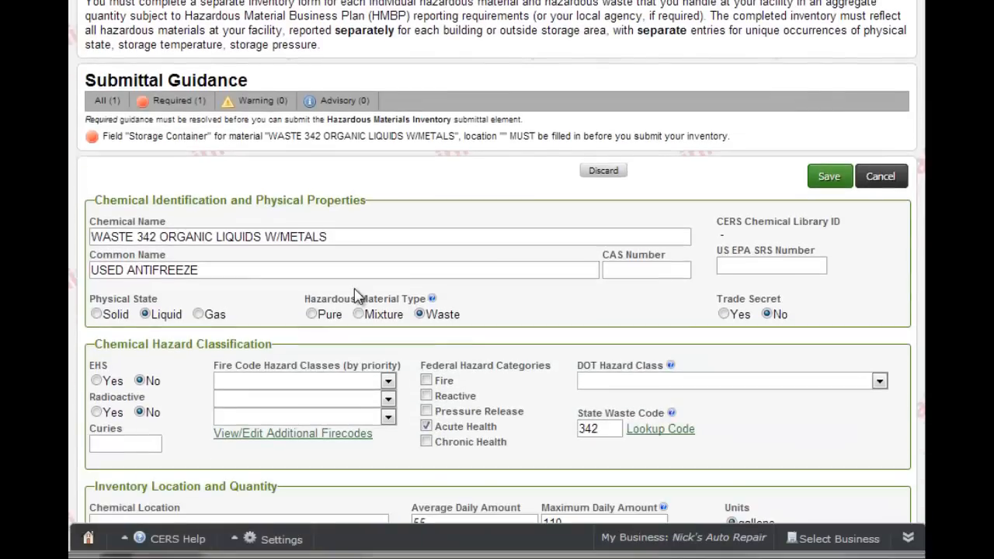
scroll(357, 296, down, 2)
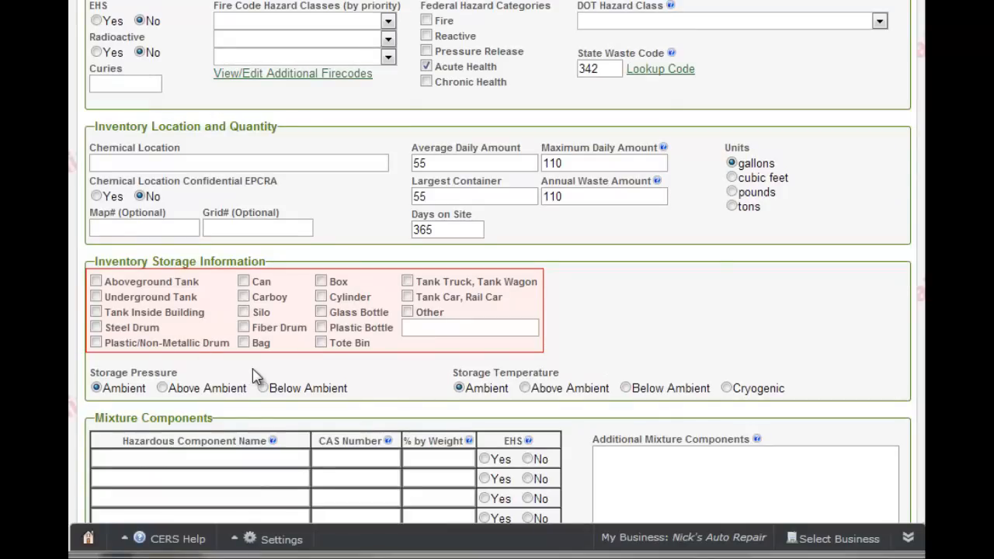
click(97, 344)
scroll(458, 351, down, 2)
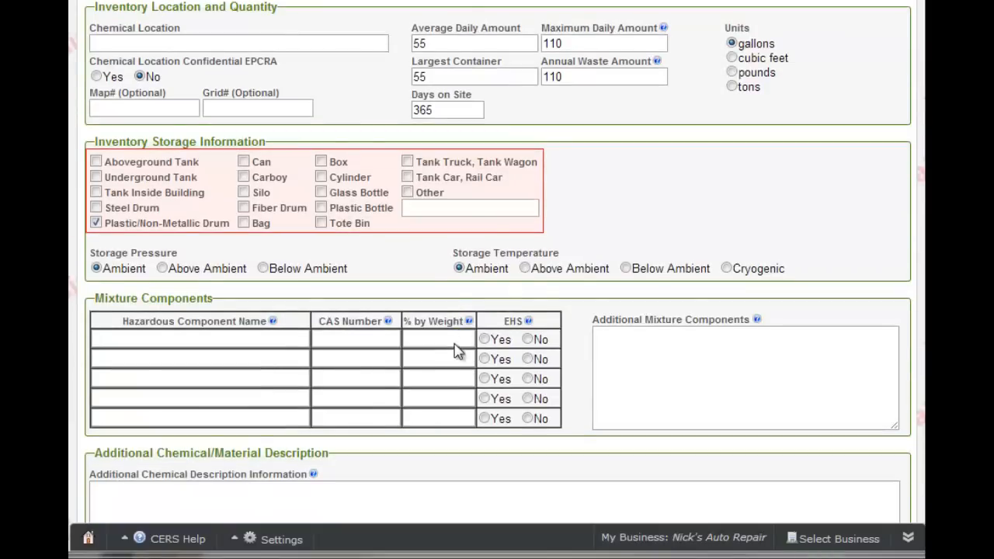
scroll(458, 351, down, 2)
click(830, 450)
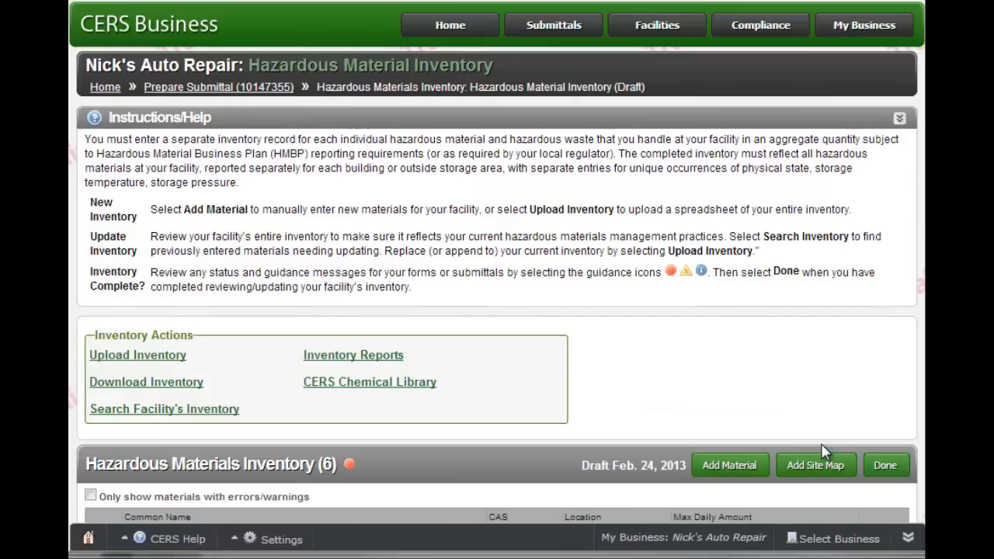
- Discard the USED LEAD ACID BATTERIES and WASTE 888 USED OIL FILTERS entries
scroll(800, 400, down, 3)
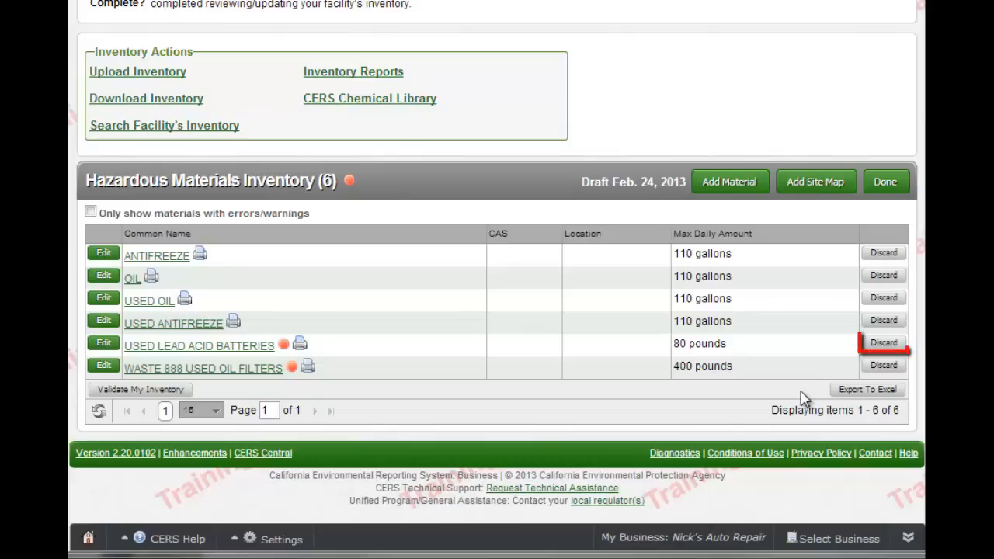
click(893, 349)
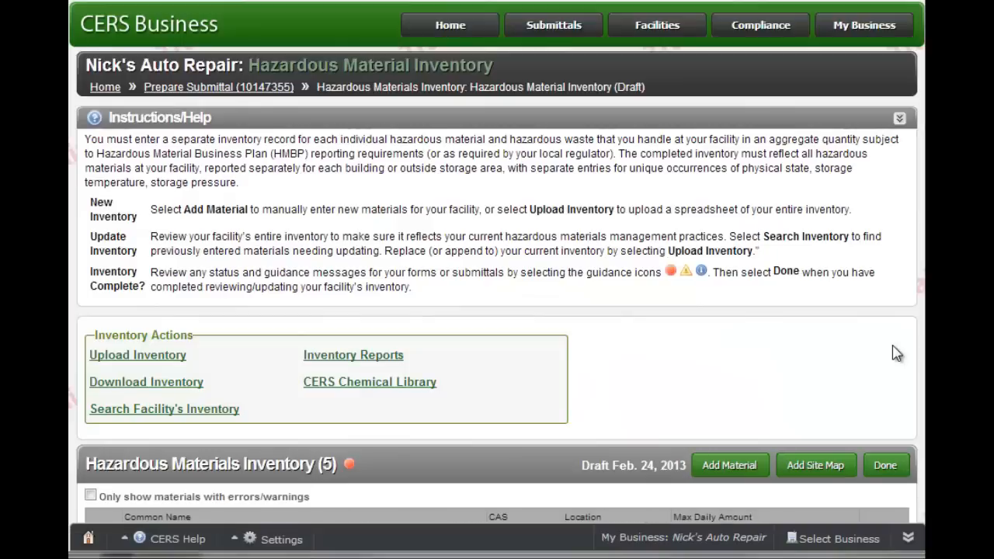
scroll(898, 353, down, 3)
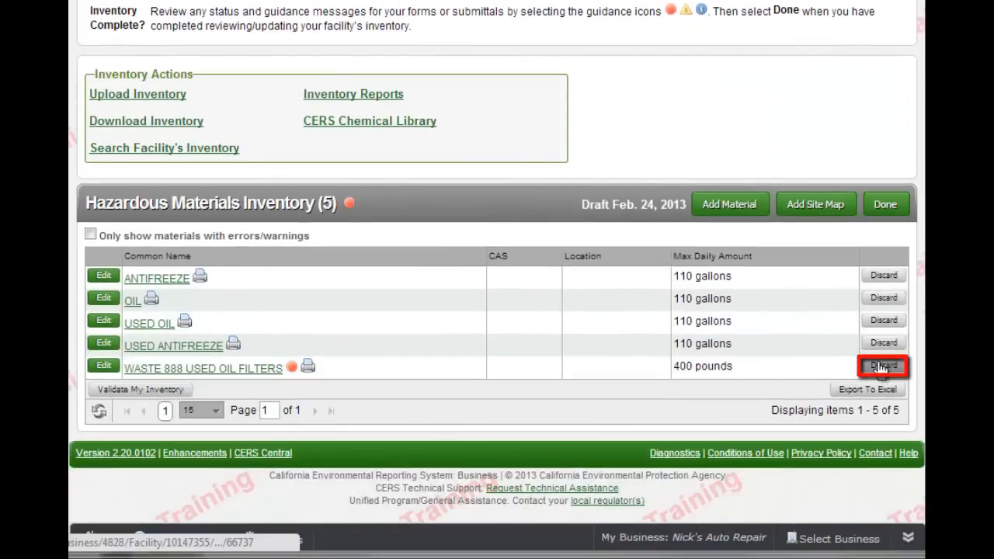
click(883, 367)
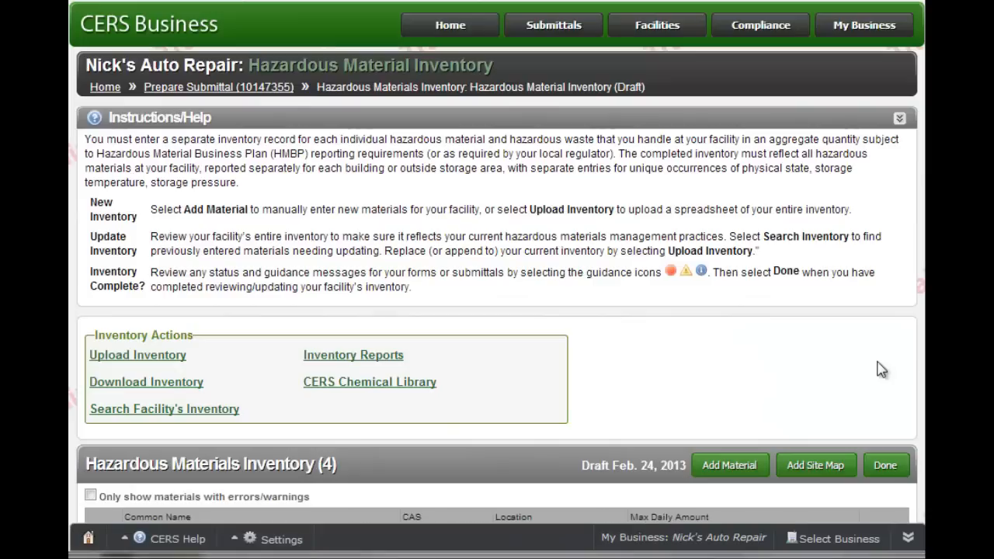
scroll(882, 370, down, 3)
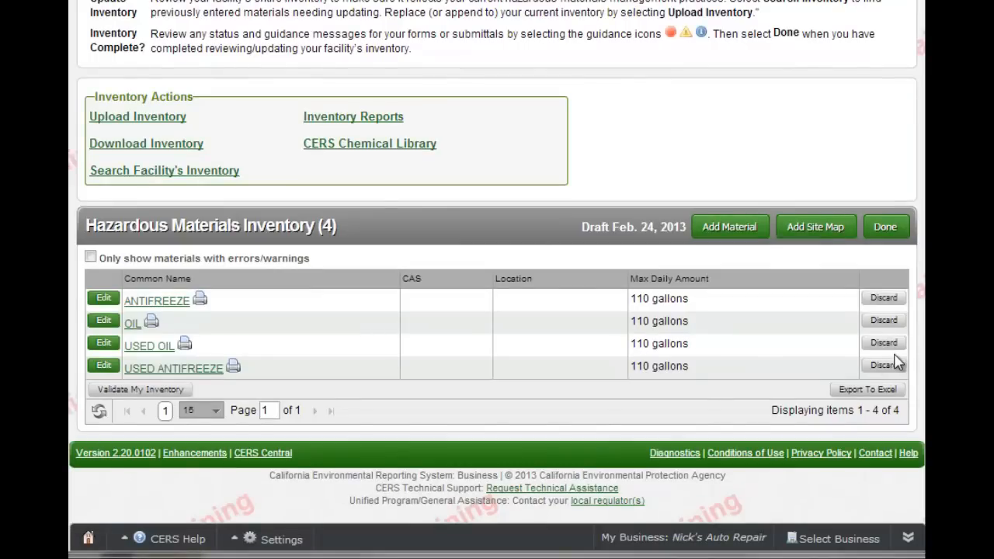
- Add a new material and search the Chemical Library for 'acetone', listing Acetone (CAS 67-64-1)
click(763, 232)
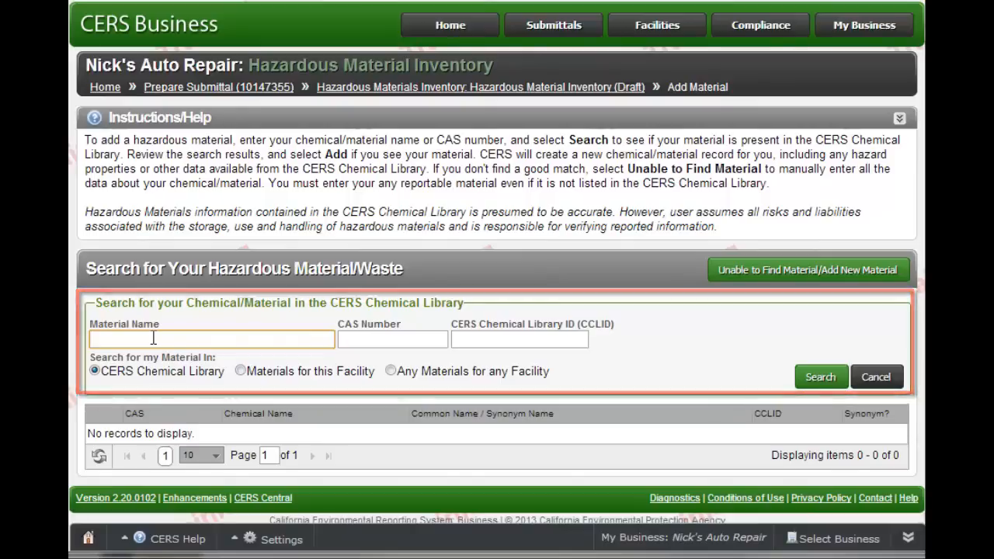
text(a)
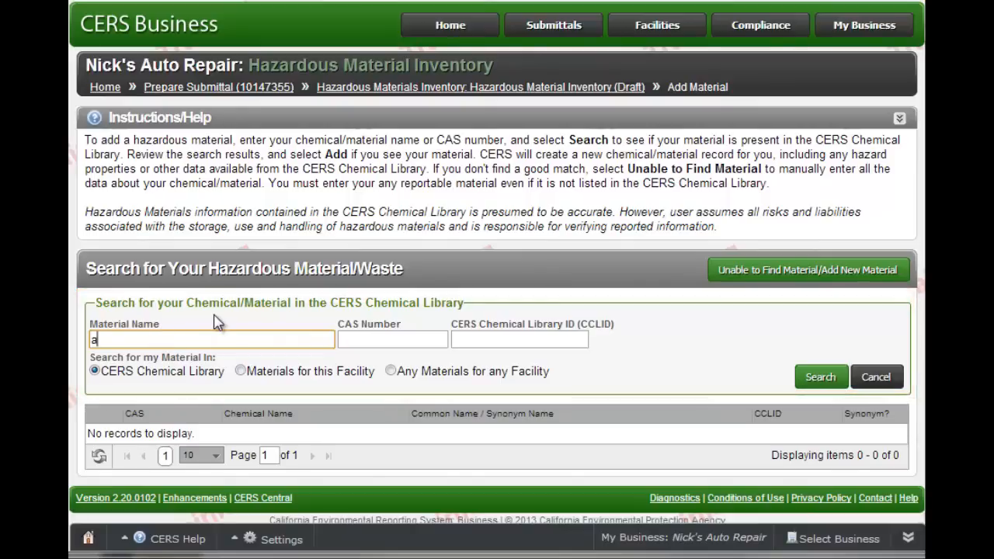
text(cetone)
click(831, 378)
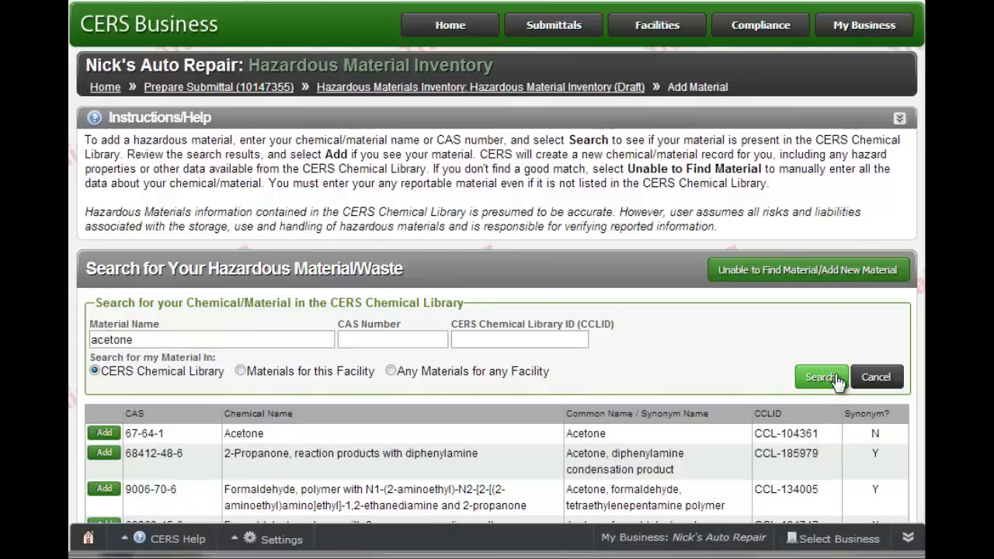
scroll(837, 381, down, 2)
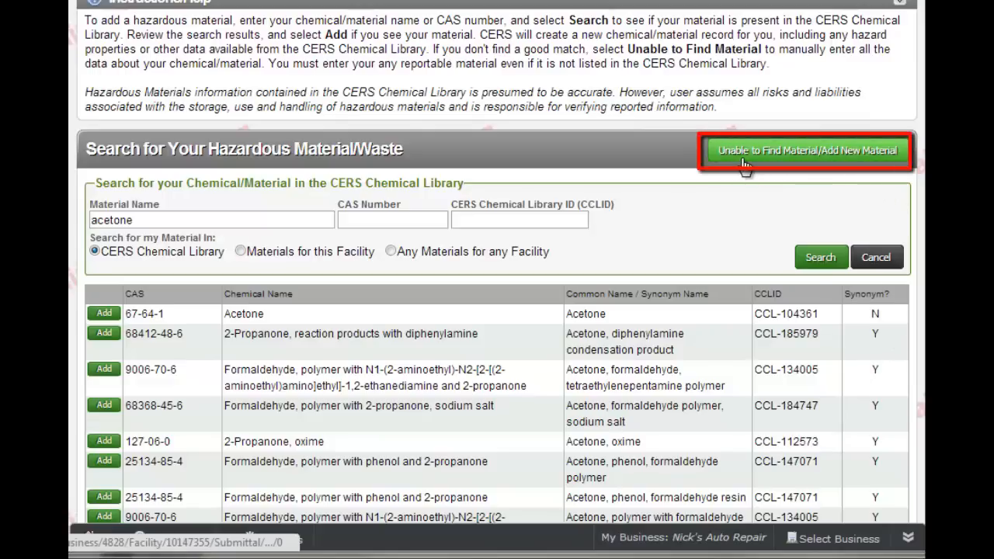
click(823, 153)
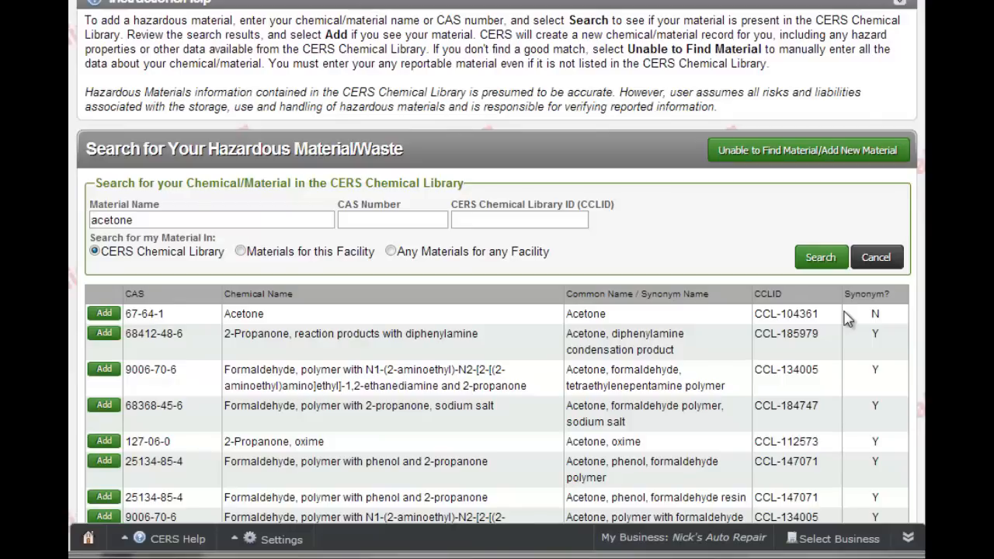
- Add Acetone from the library results and set its storage location to See Site Map
click(107, 320)
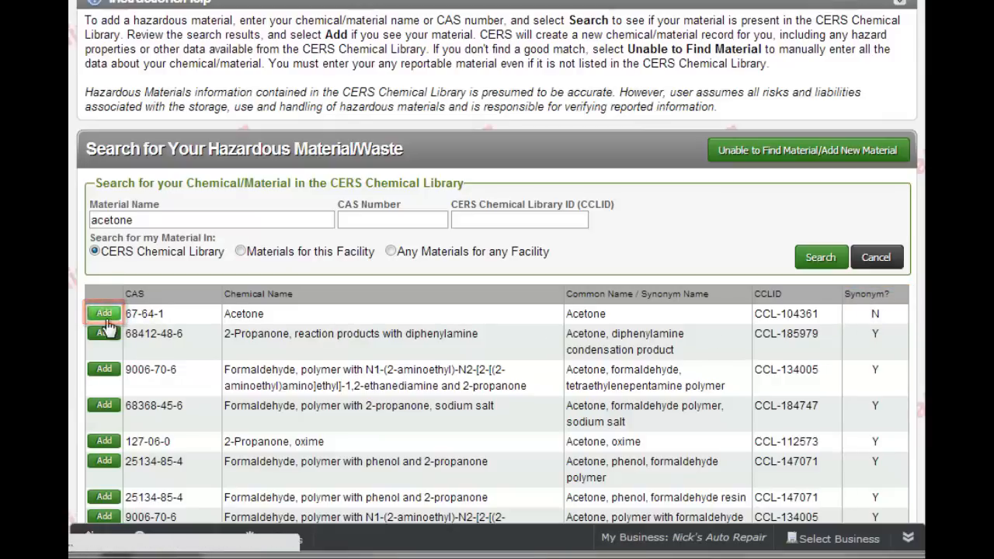
scroll(800, 354, down, 3)
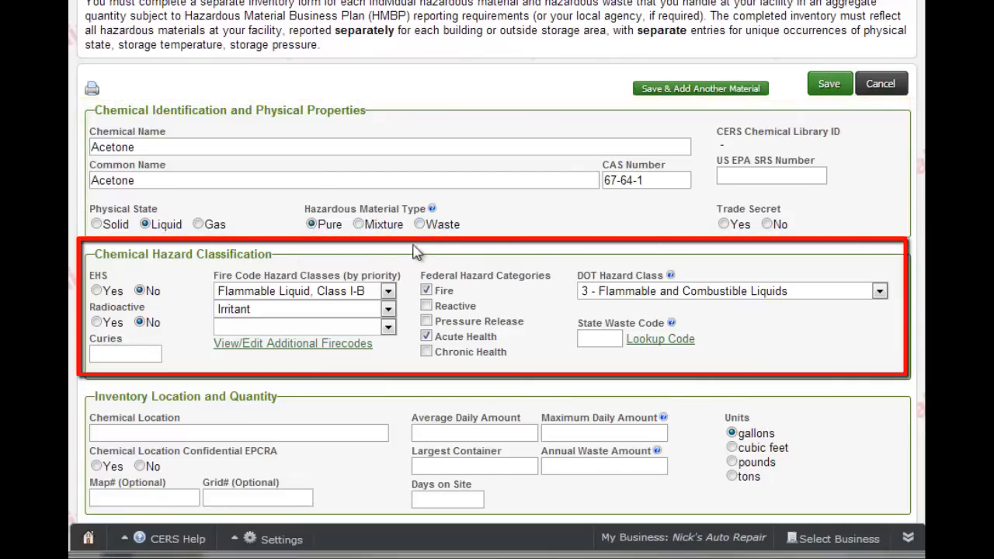
scroll(323, 167, down, 1)
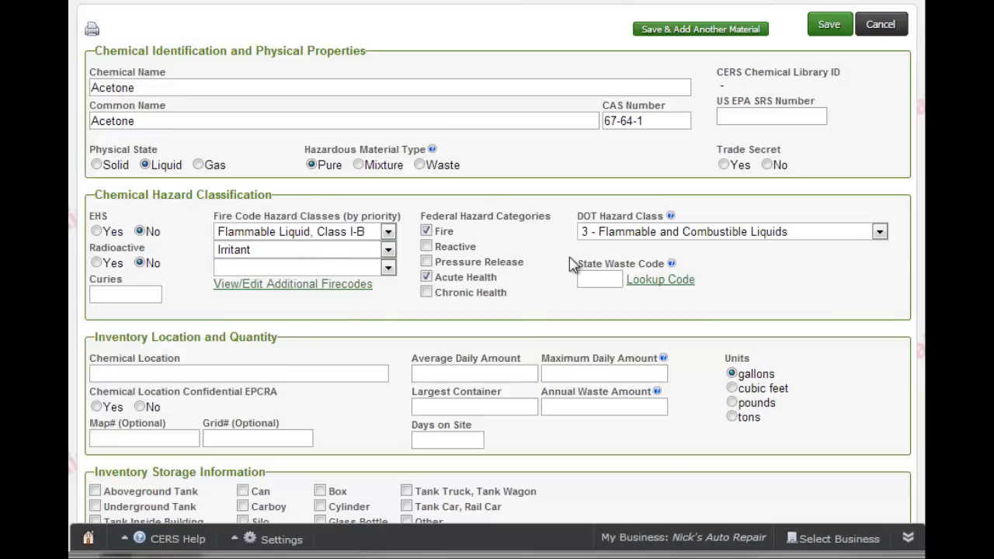
scroll(571, 272, down, 2)
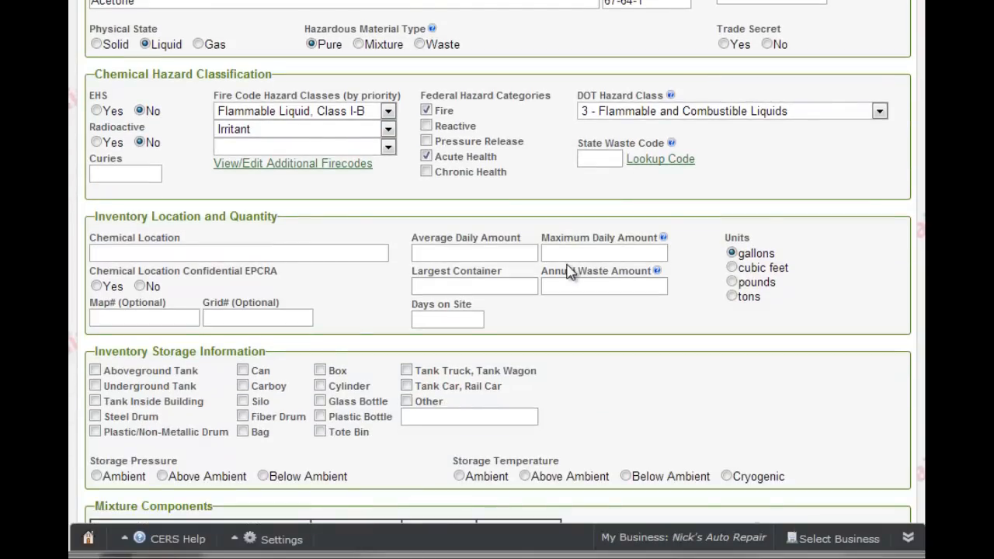
scroll(571, 271, down, 1)
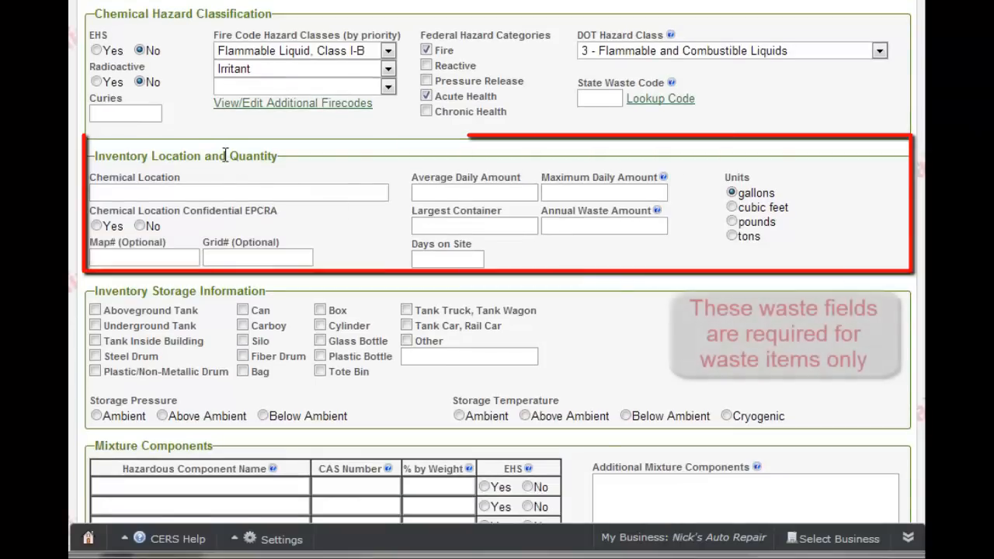
click(164, 193)
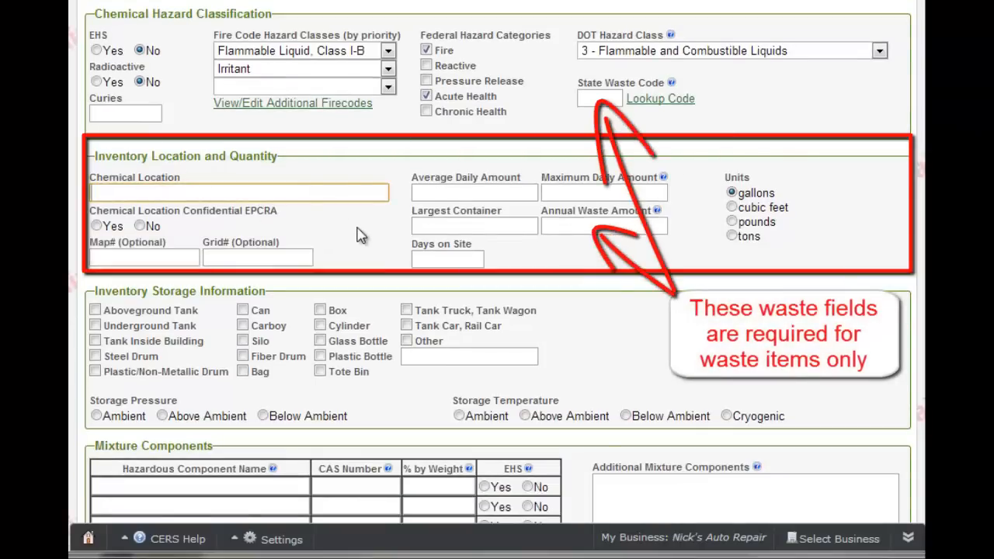
text(See Site Map)
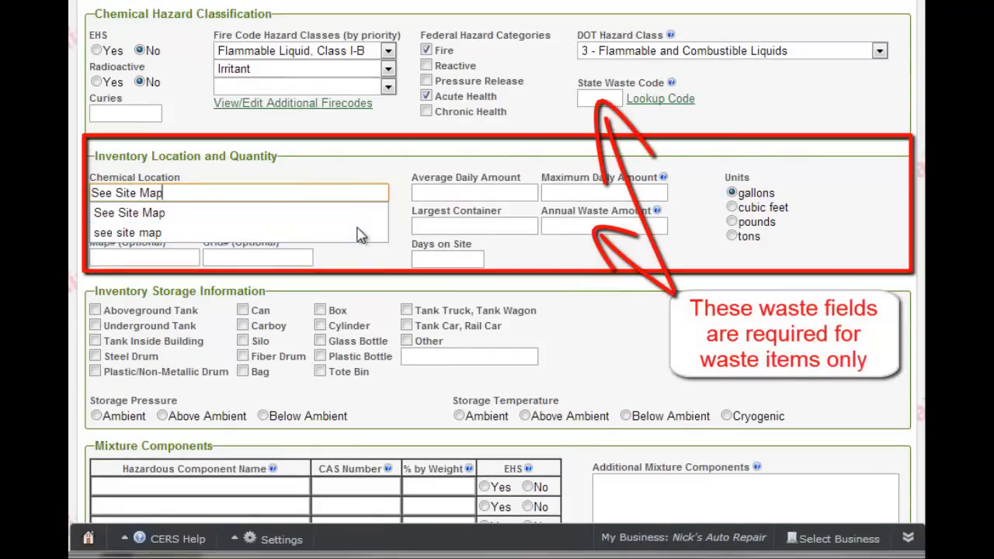
key(Tab)
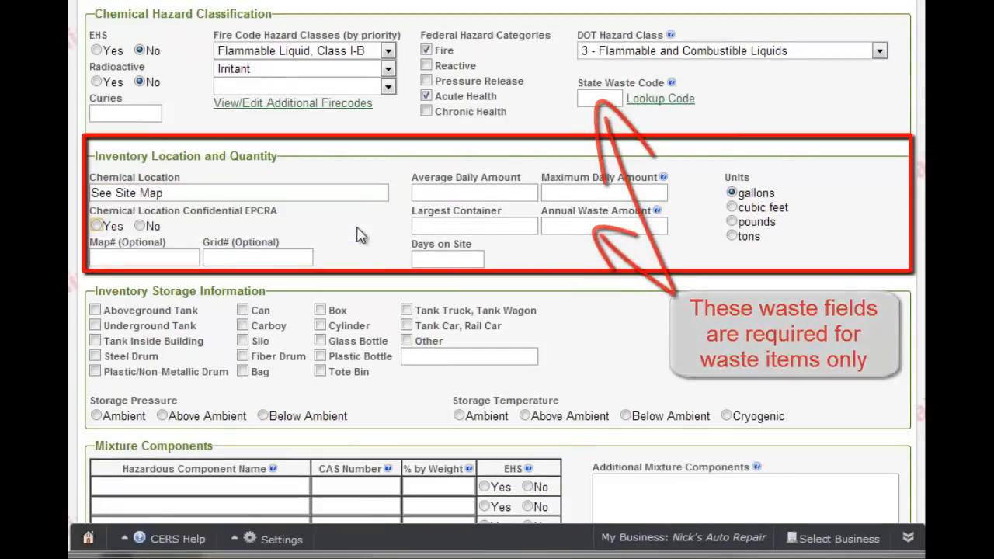
- Enter average daily 55, maximum daily 110, largest container 55, and 365 days on site
click(458, 189)
text(55)
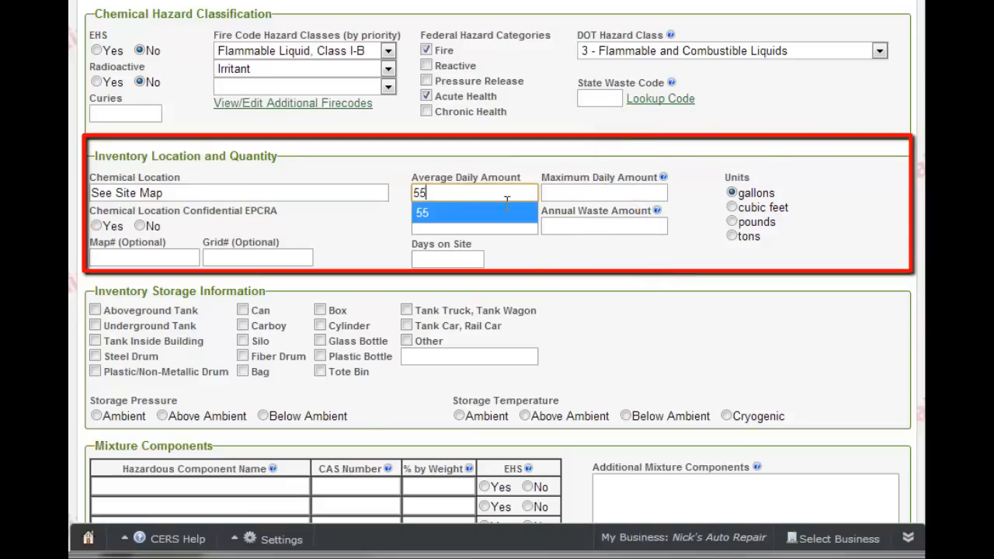
click(560, 193)
click(560, 193)
click(556, 213)
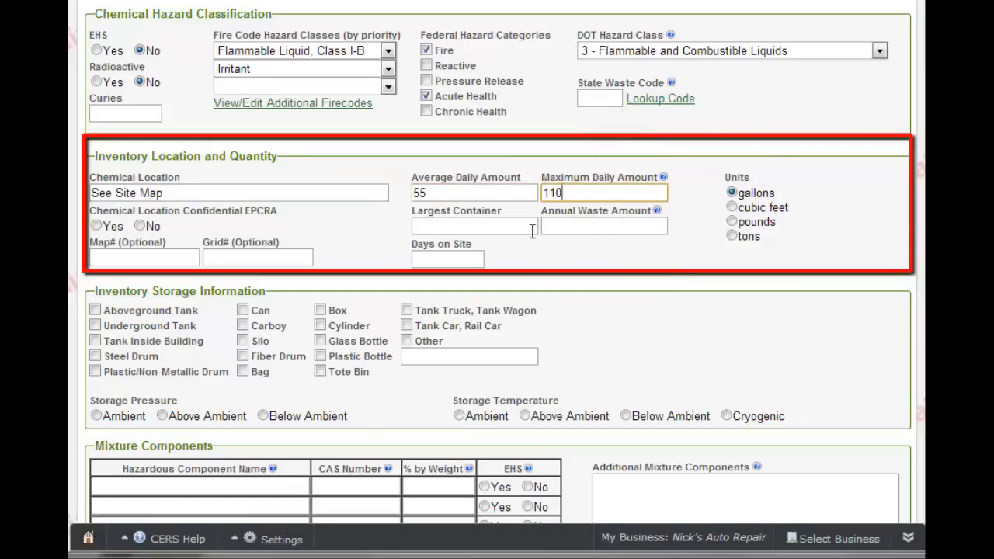
click(494, 225)
text(55)
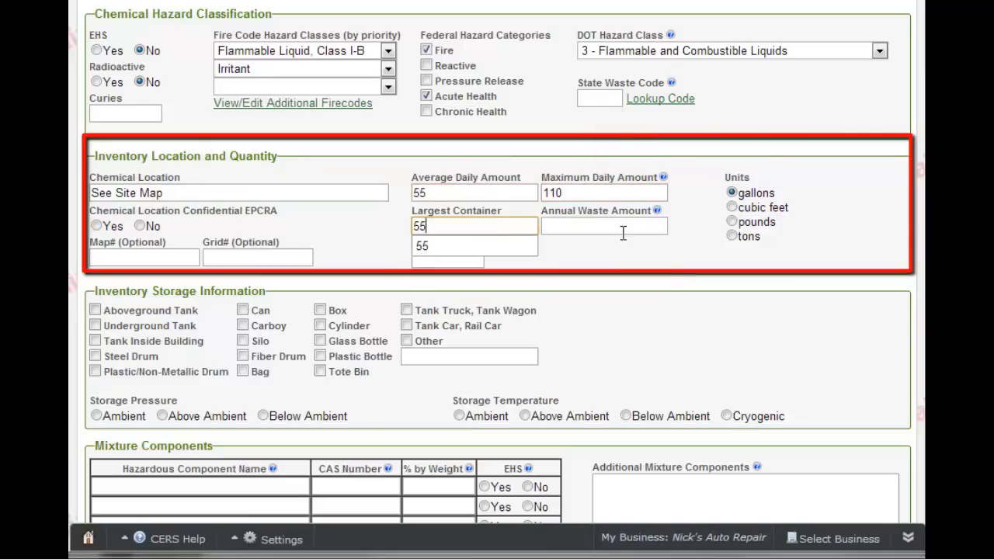
click(626, 230)
click(458, 261)
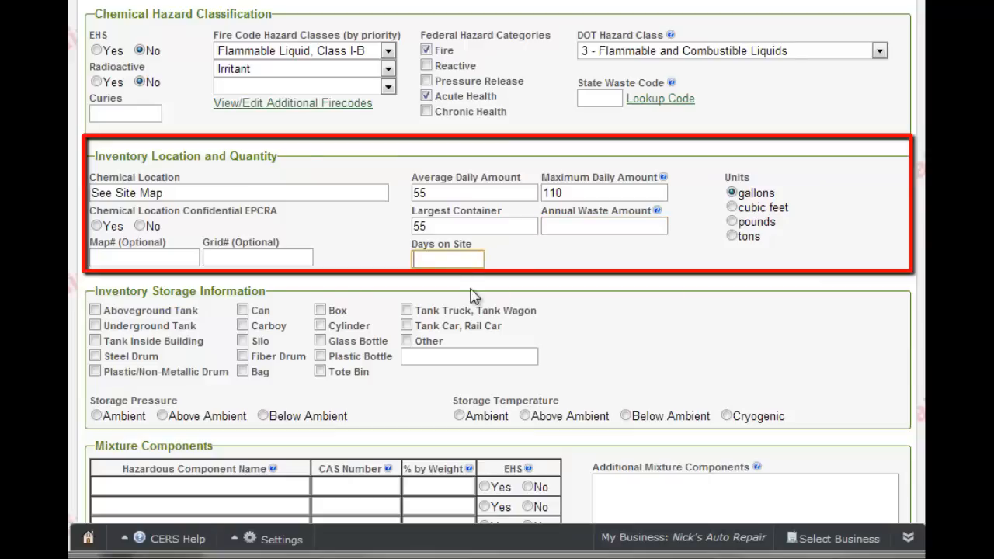
text(365)
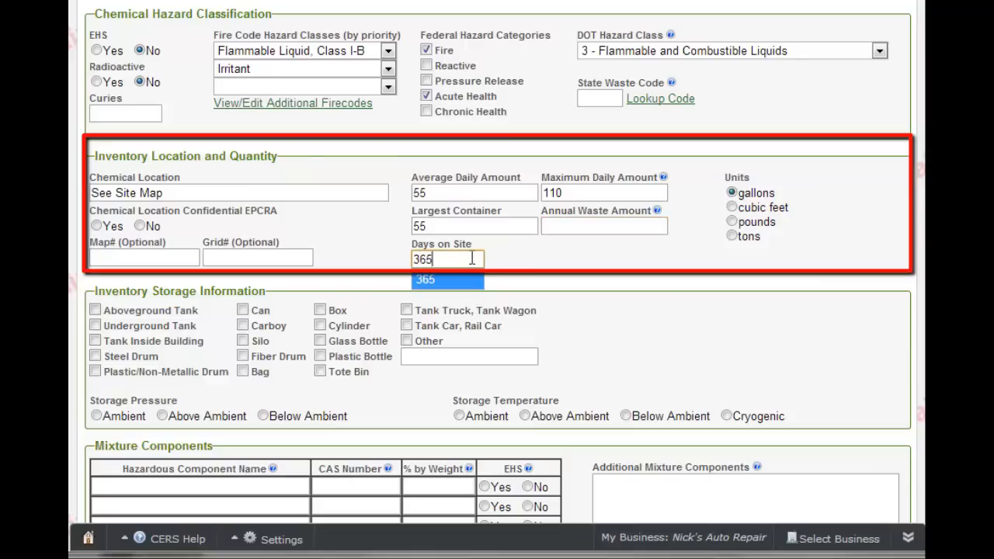
click(471, 264)
- Mark Acetone as stored in a steel drum at ambient pressure and temperature, then save
scroll(392, 272, down, 1)
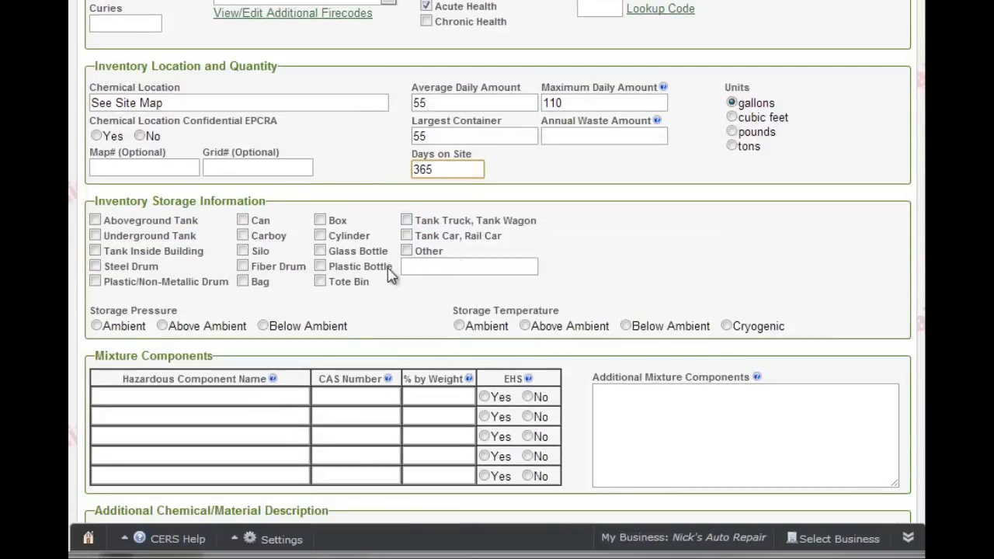
click(95, 266)
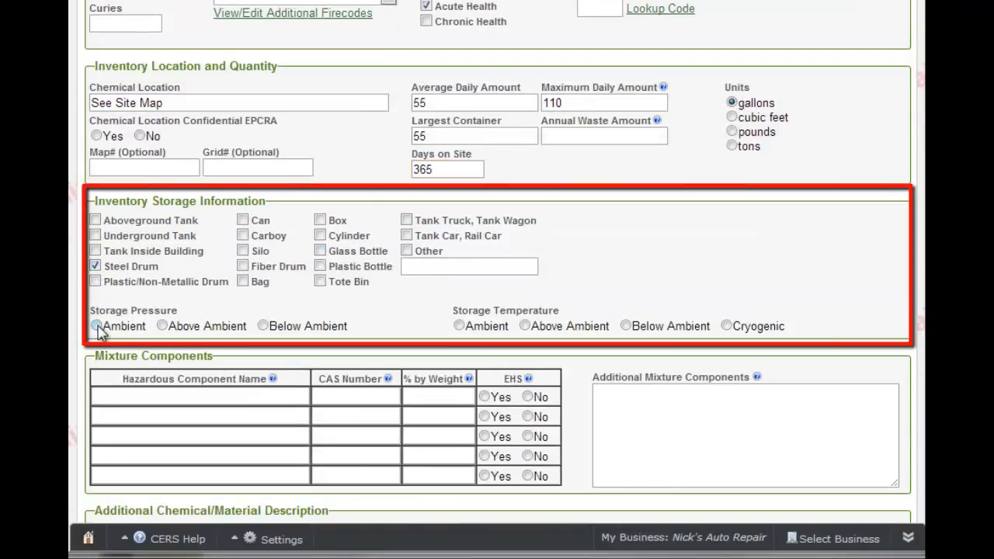
click(97, 326)
click(459, 326)
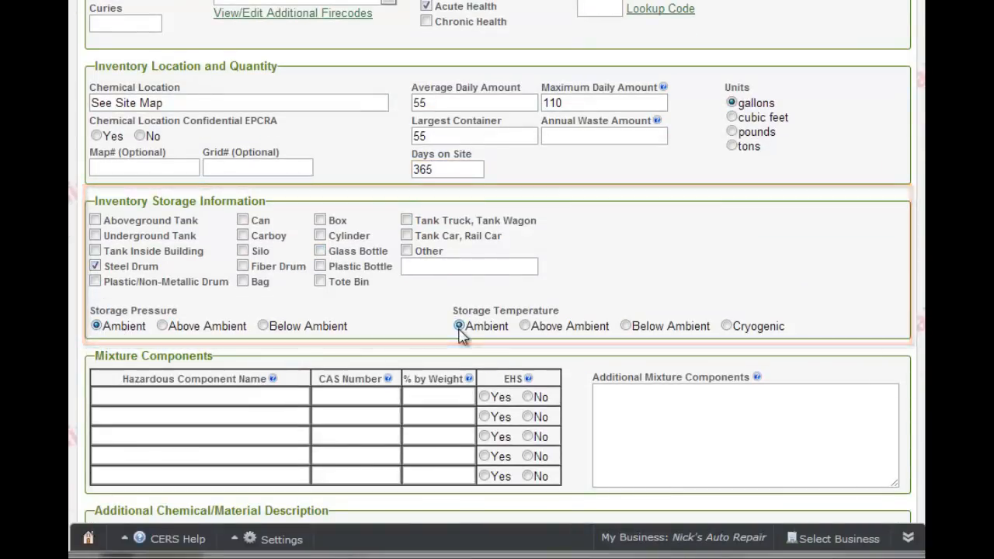
scroll(501, 264, down, 3)
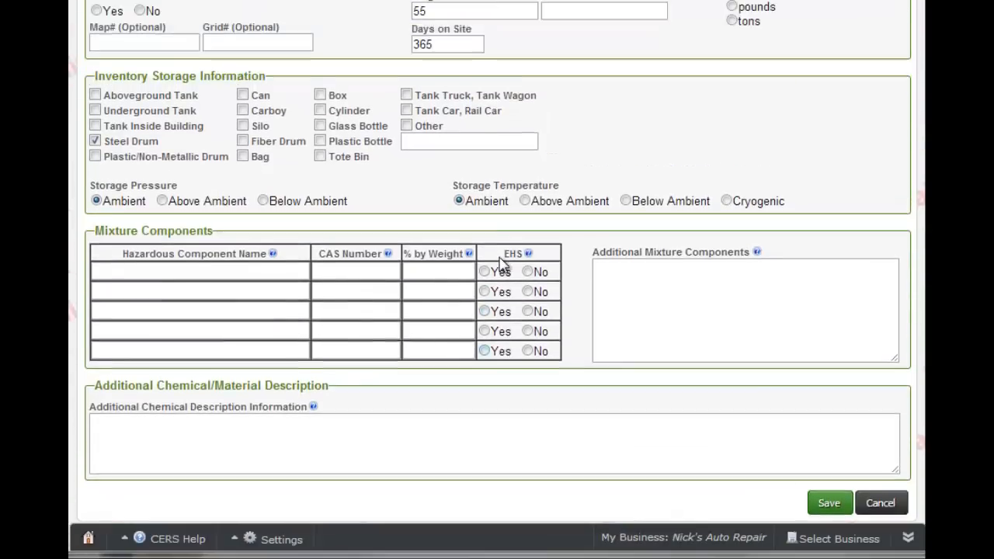
scroll(501, 264, up, 9)
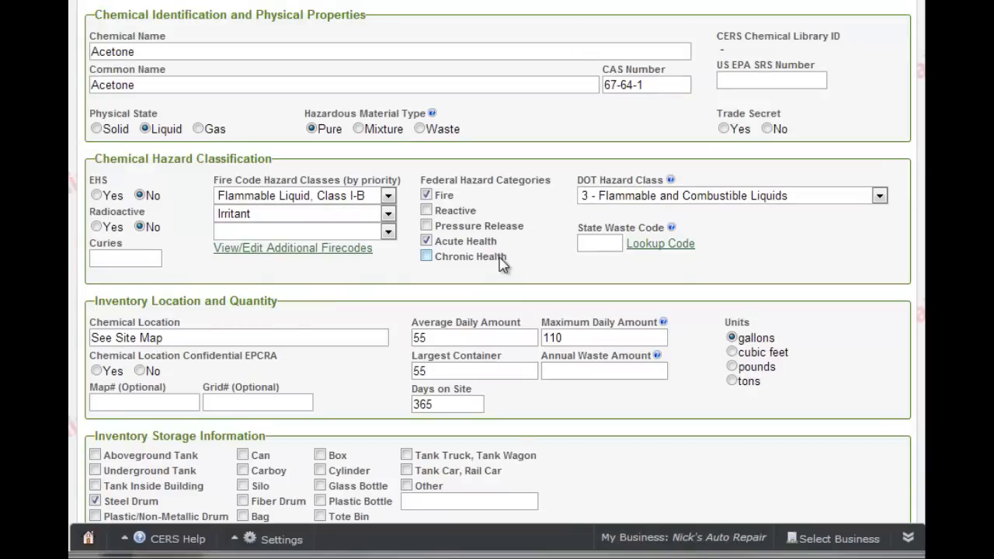
scroll(503, 262, up, 2)
scroll(500, 261, down, 12)
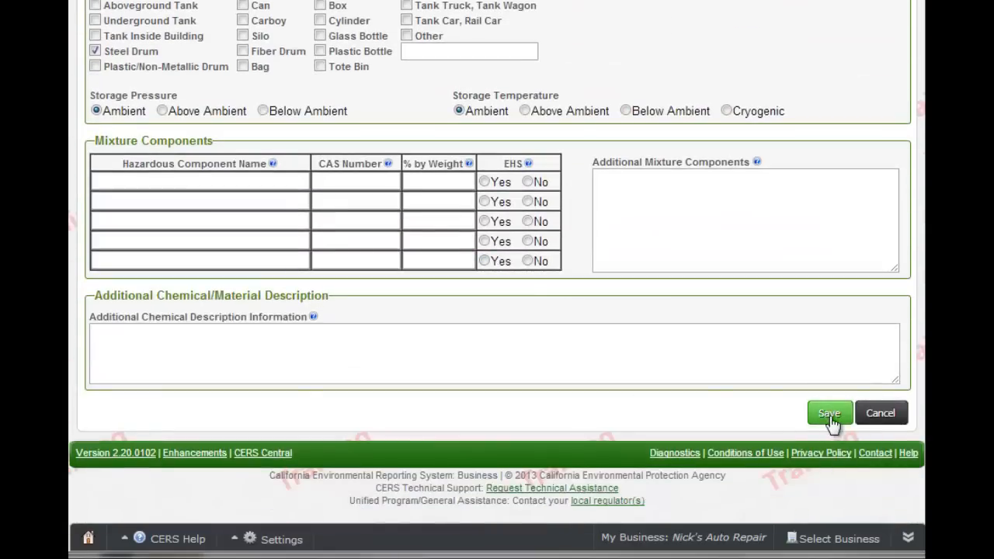
click(831, 420)
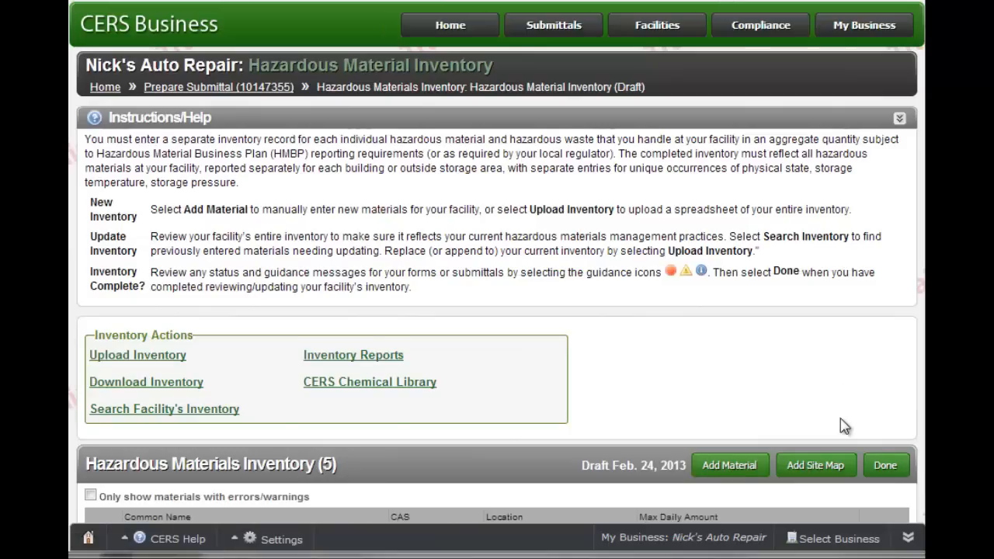
- Mark the inventory Done and return to the draft submittal, showing Hazardous Material Inventory (5) Ready to Submit
scroll(821, 355, down, 5)
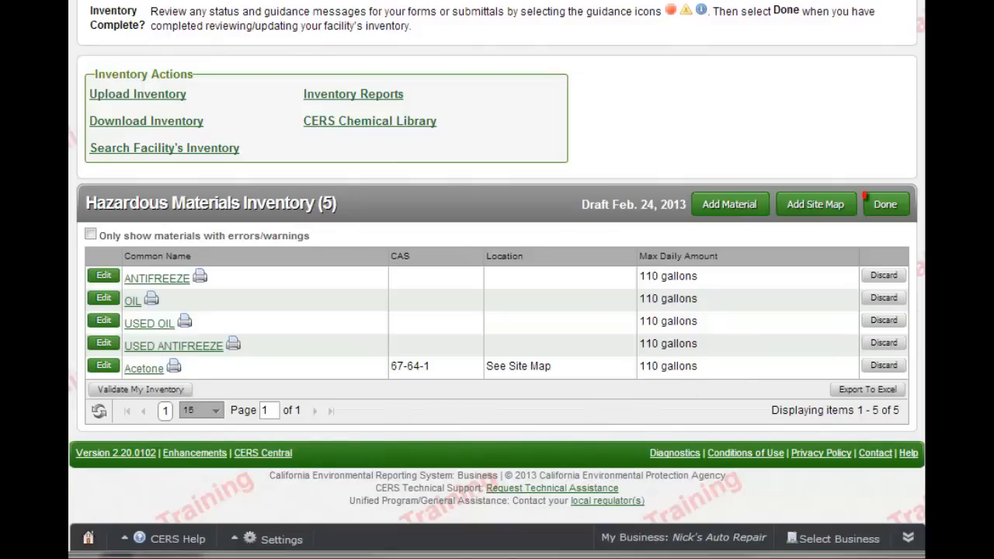
click(885, 205)
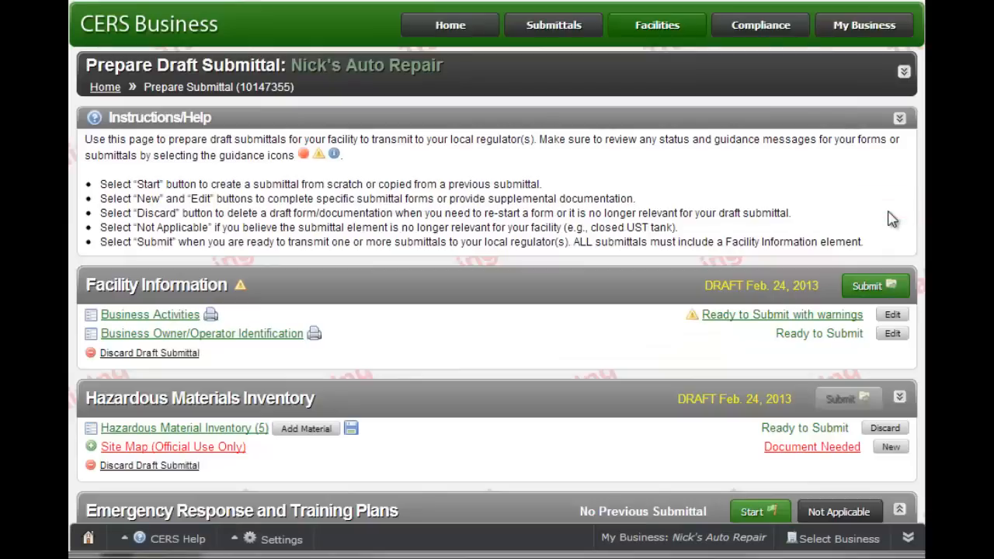
scroll(862, 199, down, 3)
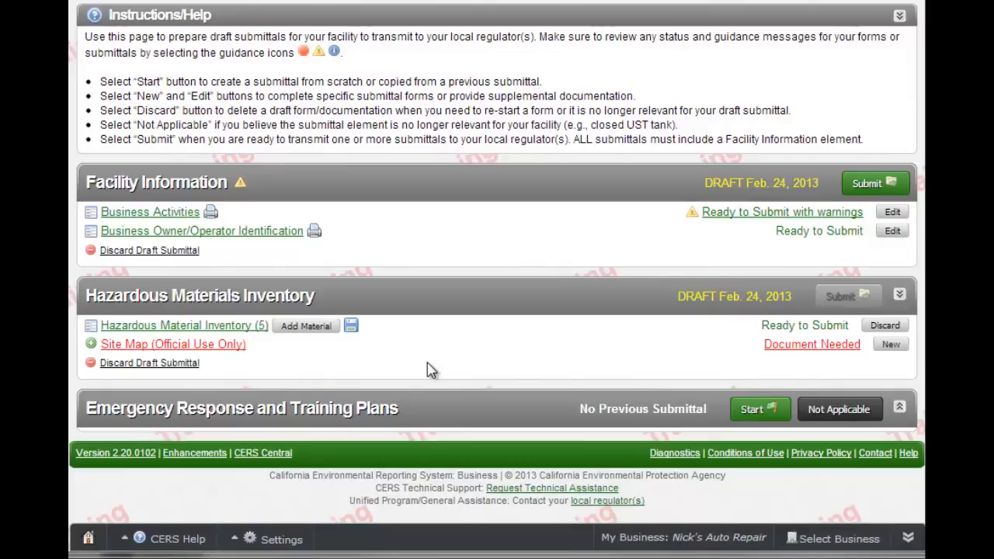
- Upload site map.pdf as the Site Map document and save and finish
click(799, 347)
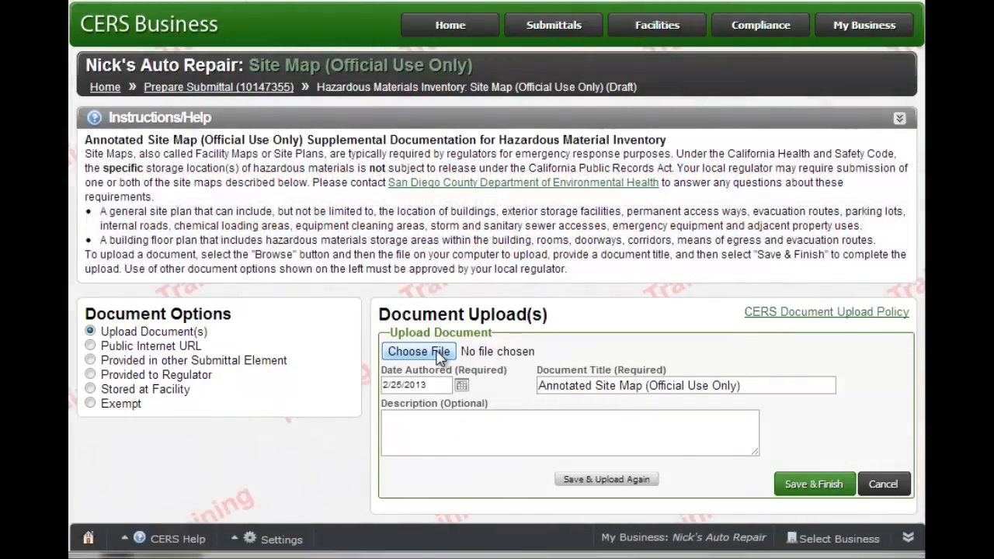
click(440, 355)
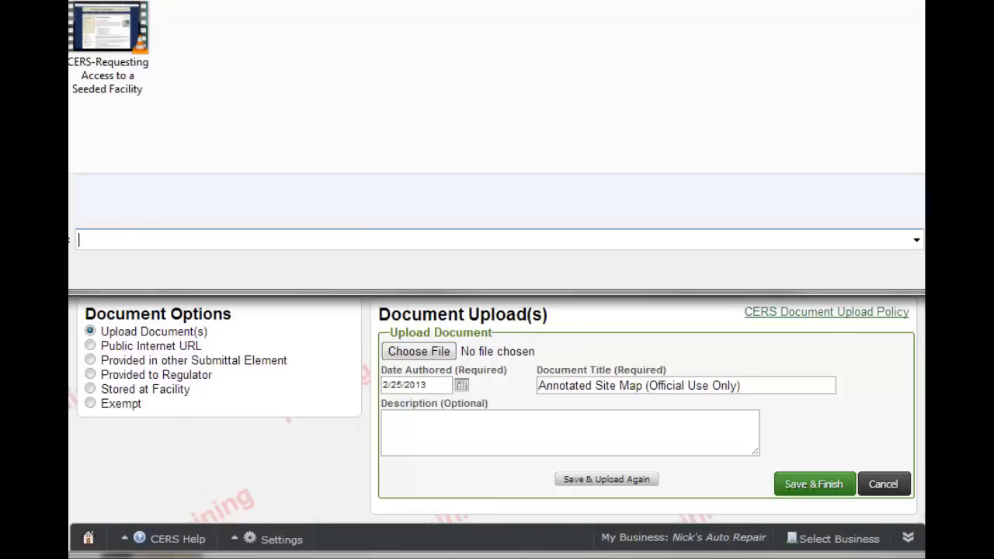
double_click(221, 39)
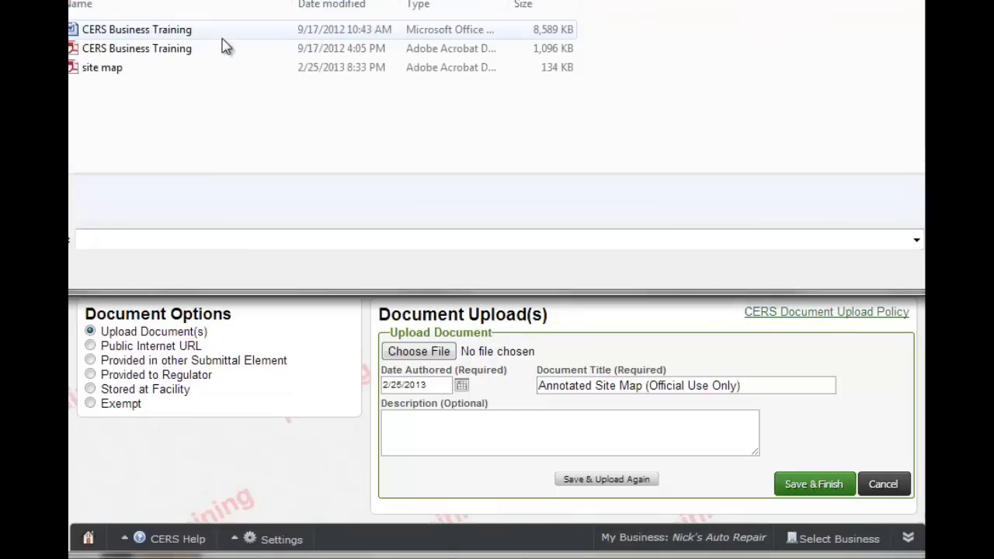
double_click(102, 67)
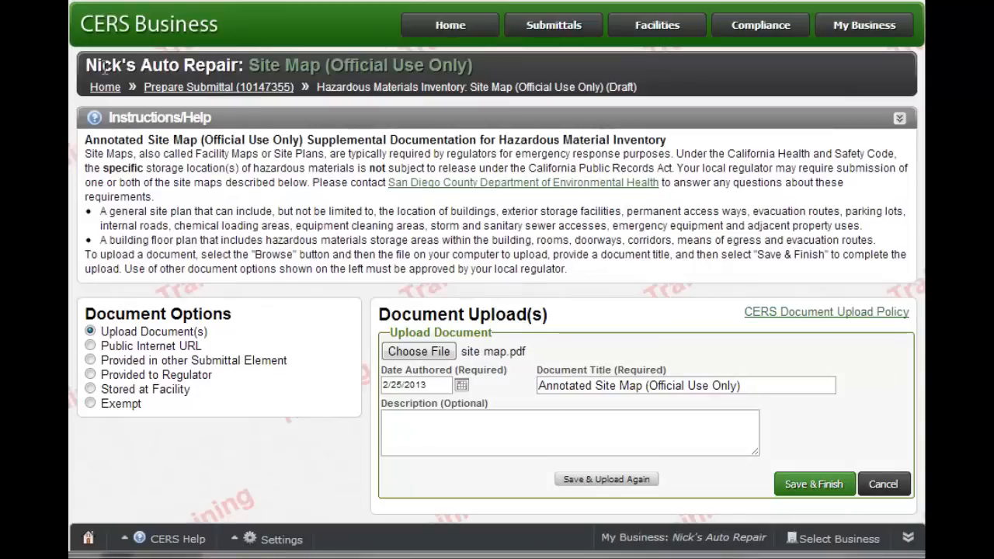
scroll(618, 356, down, 2)
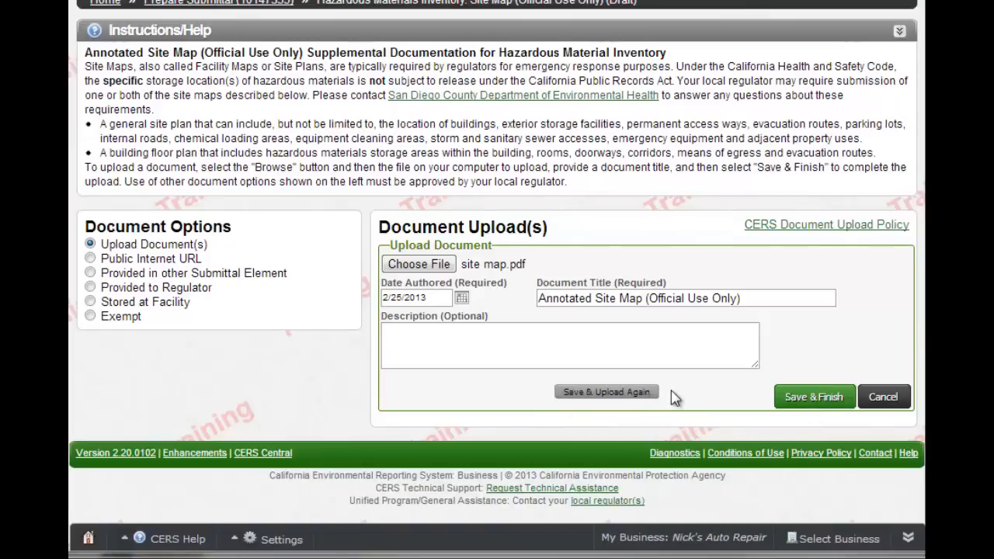
click(808, 404)
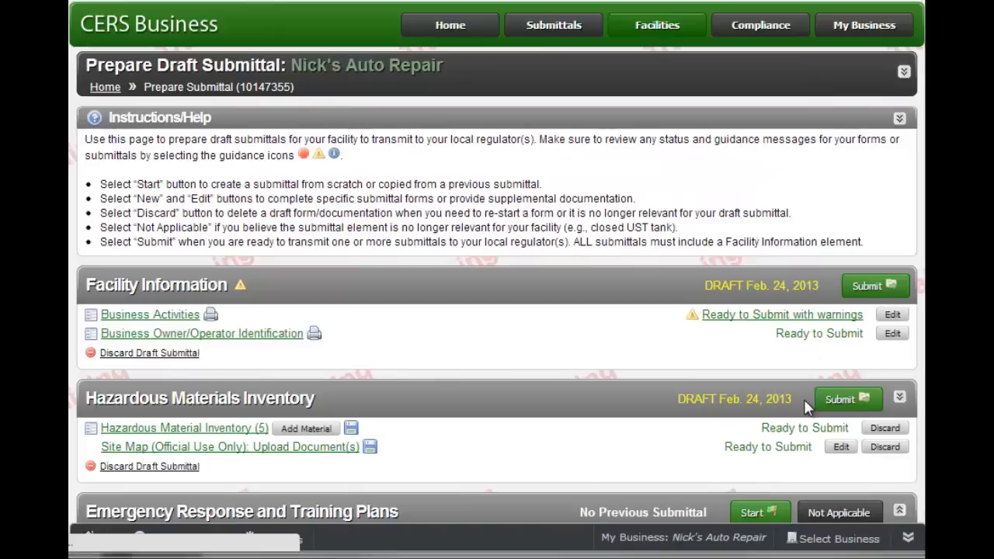
- Expand Emergency Response and Training Plans and start the Emergency Response/Contingency Plan element
scroll(803, 399, down, 3)
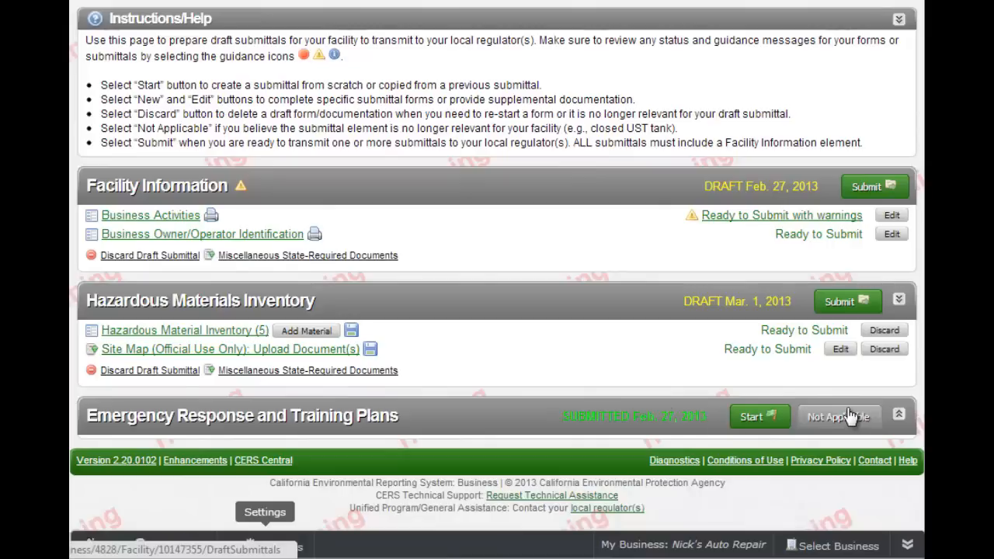
click(899, 417)
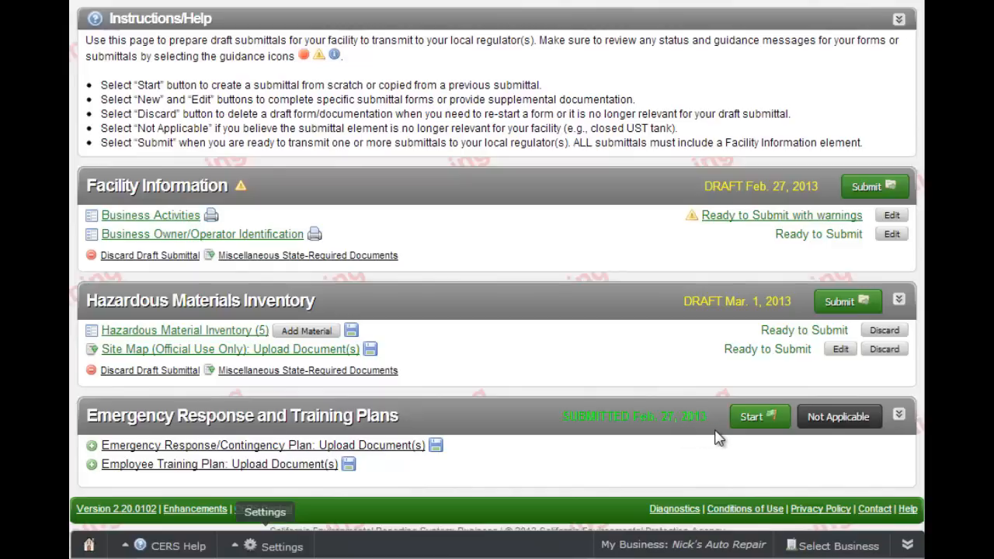
click(754, 421)
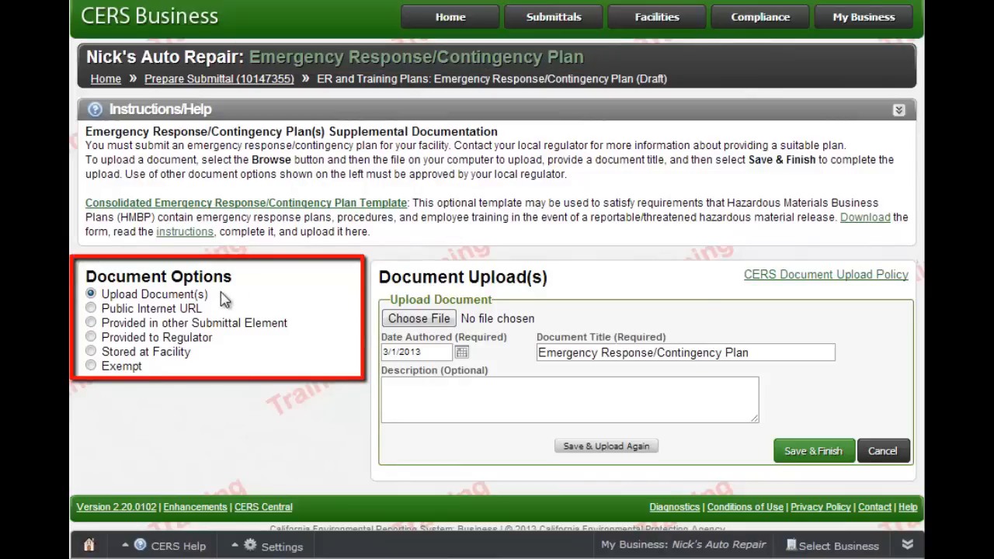
- Keep the Upload Document(s) option and attach the CERS Business Training PDF as the contingency plan
click(91, 351)
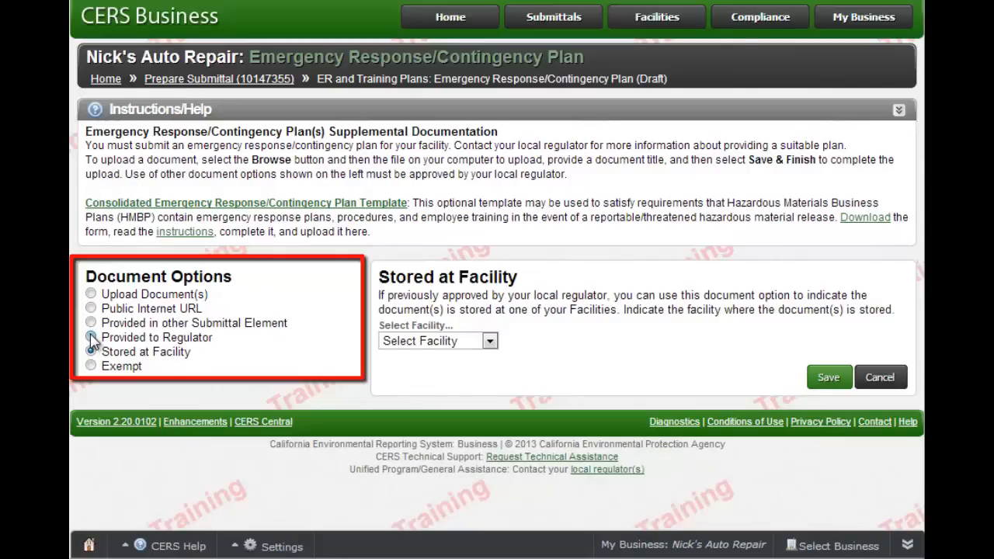
click(91, 338)
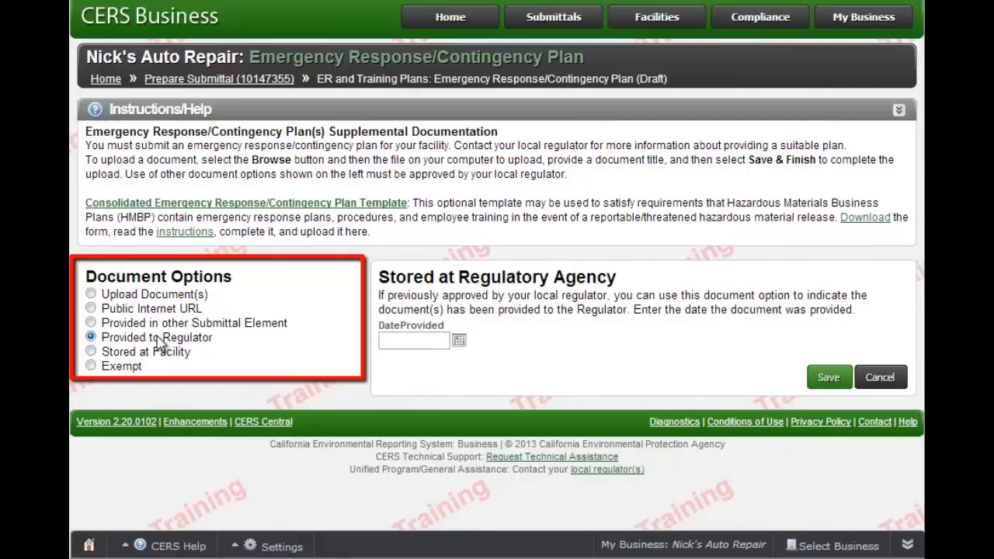
click(91, 295)
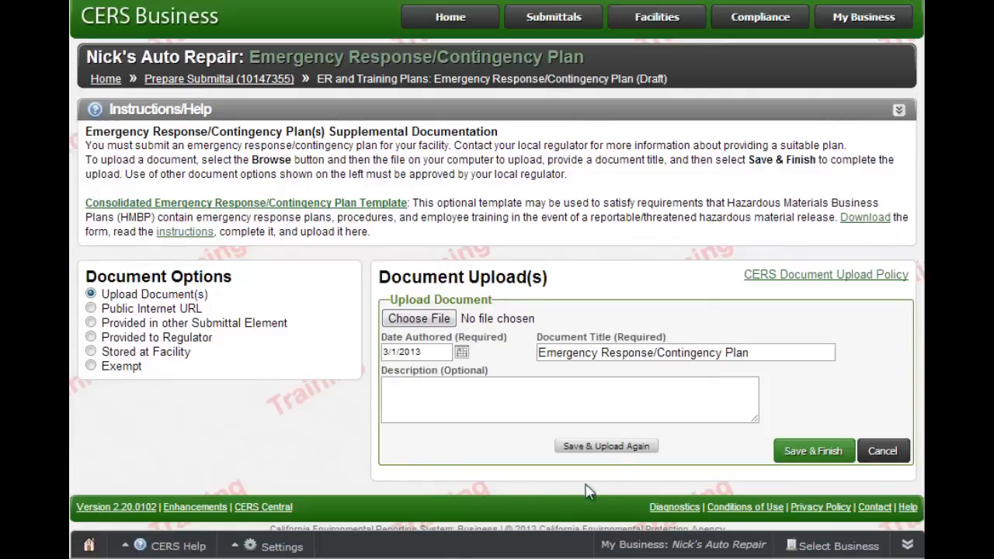
click(439, 324)
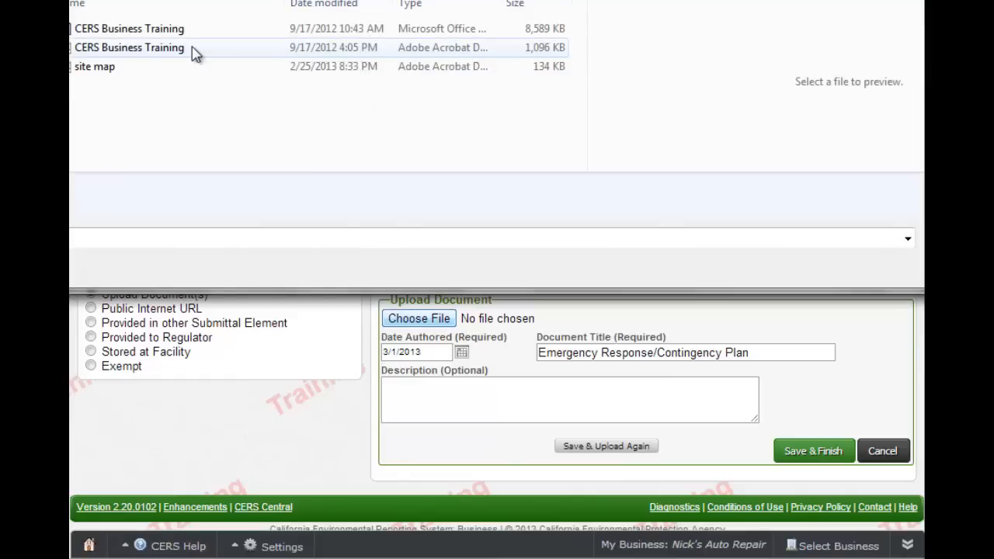
double_click(194, 51)
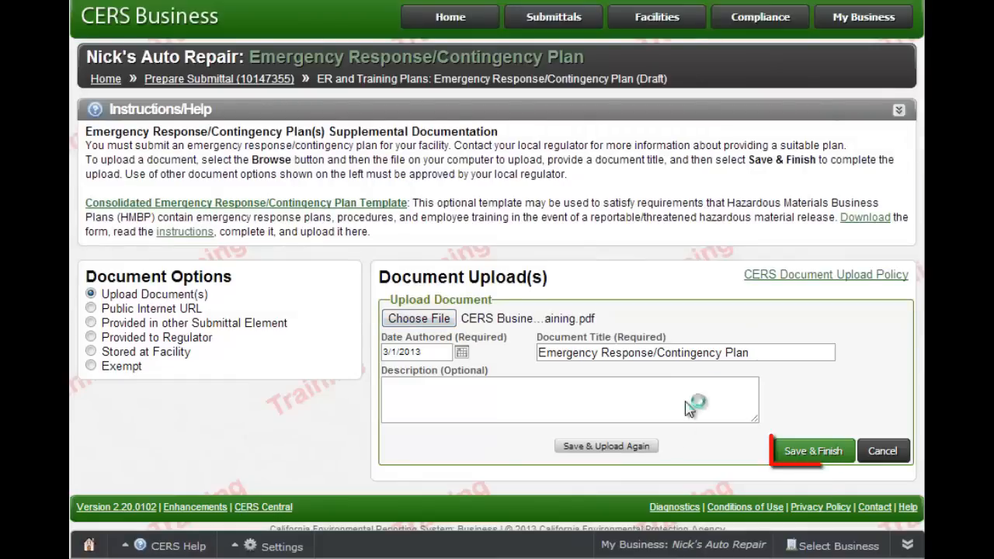
- Save the contingency plan upload, then upload the CERS Business Training PDF as the Employee Training Plan
click(827, 459)
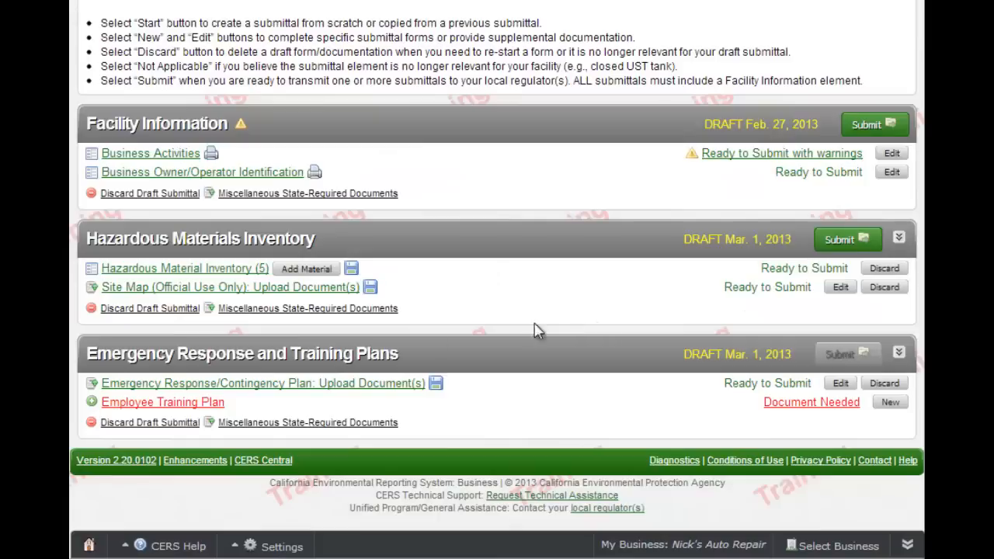
click(175, 403)
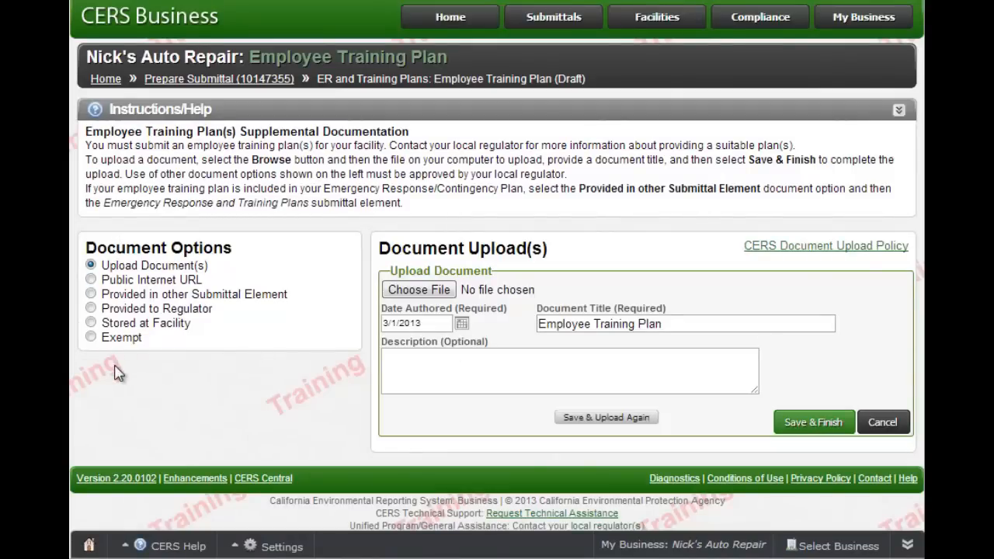
click(414, 296)
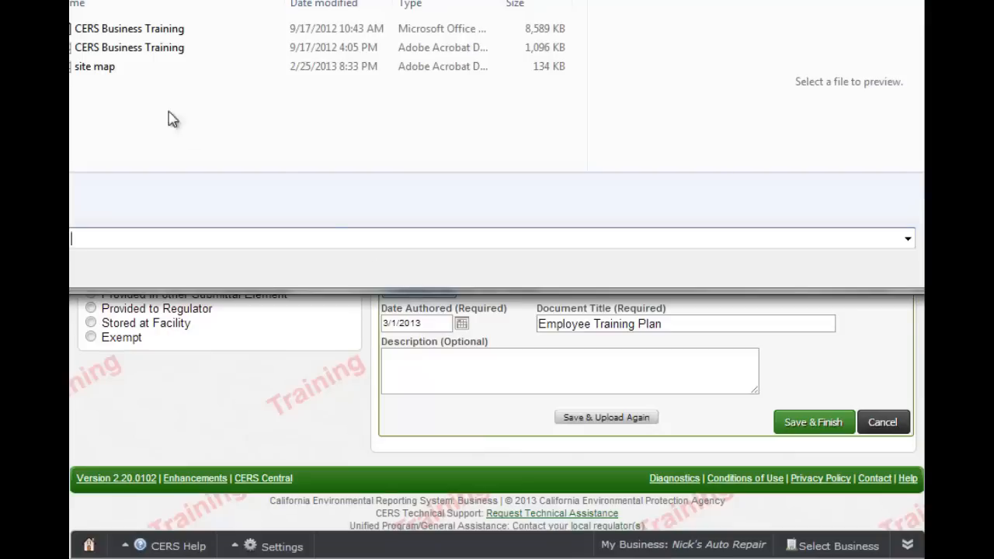
double_click(144, 52)
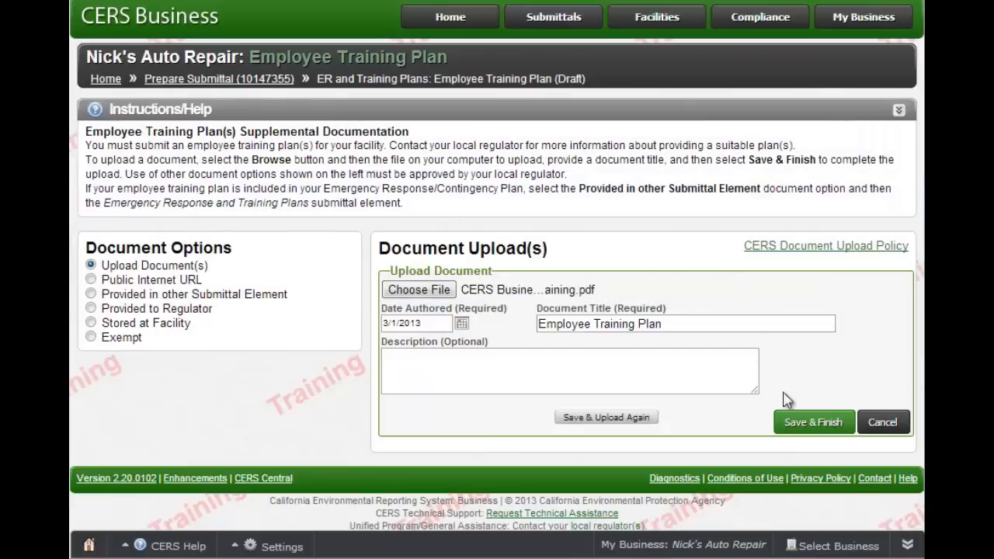
click(814, 423)
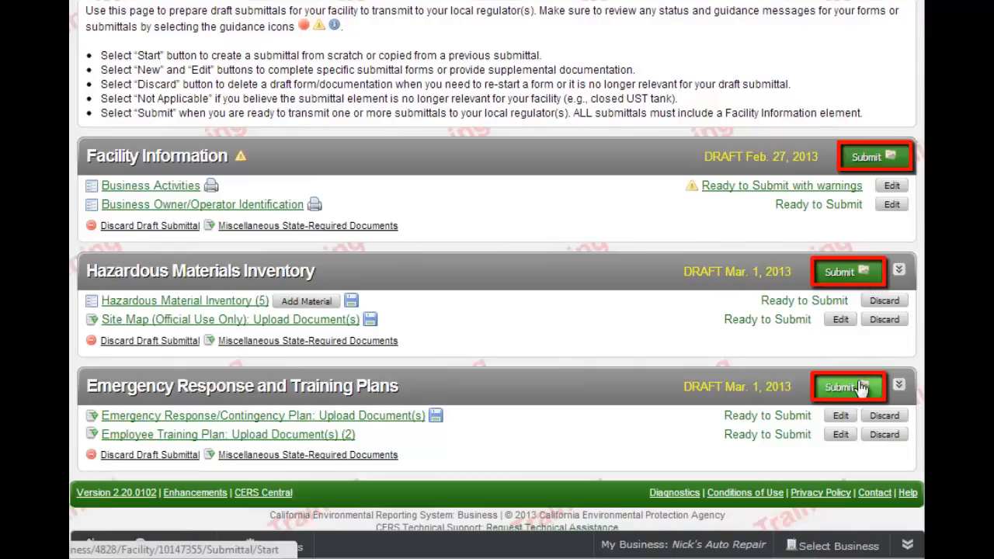
- On the submit page, comment 'Updated EPA ID, and filled in missing Owner information' on Facility Information
click(886, 159)
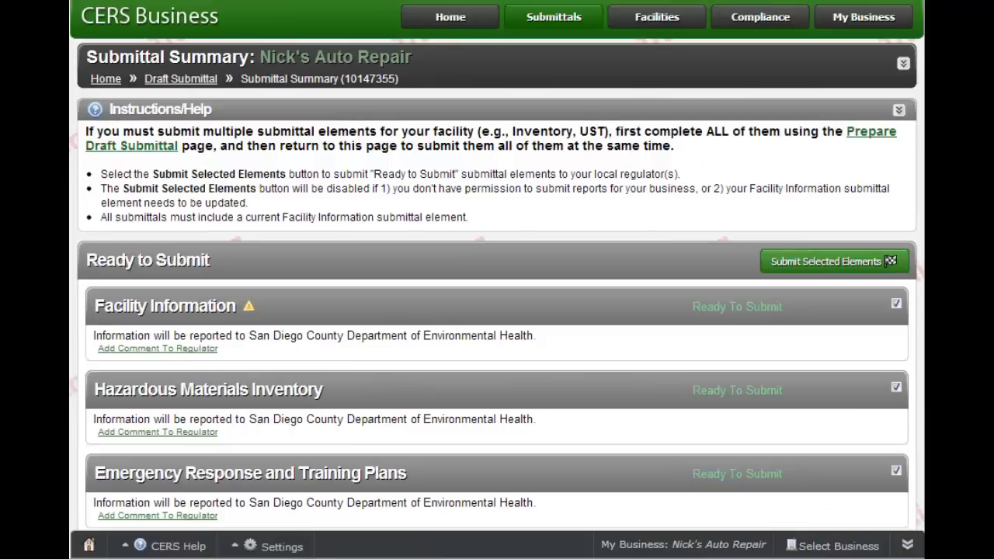
scroll(497, 310, down, 2)
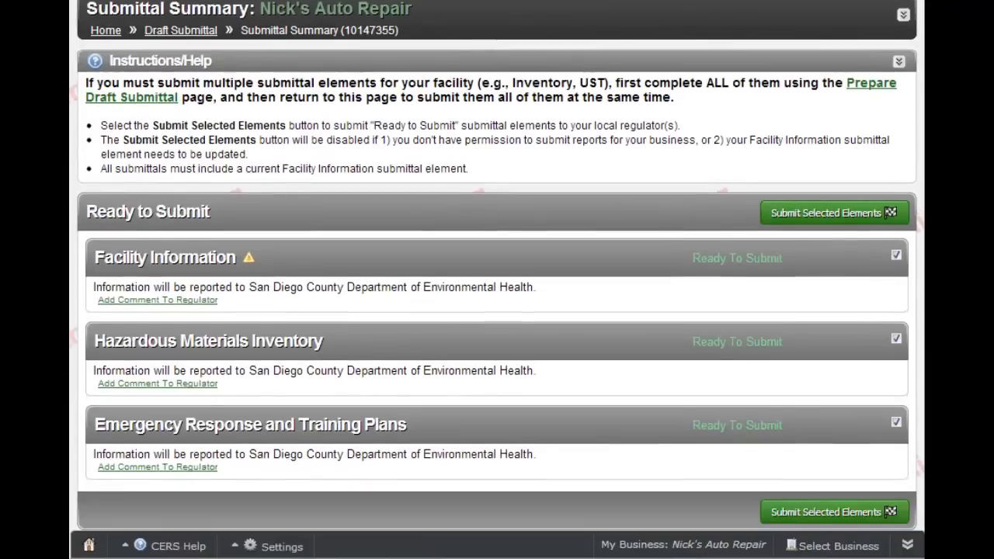
scroll(497, 267, down, 1)
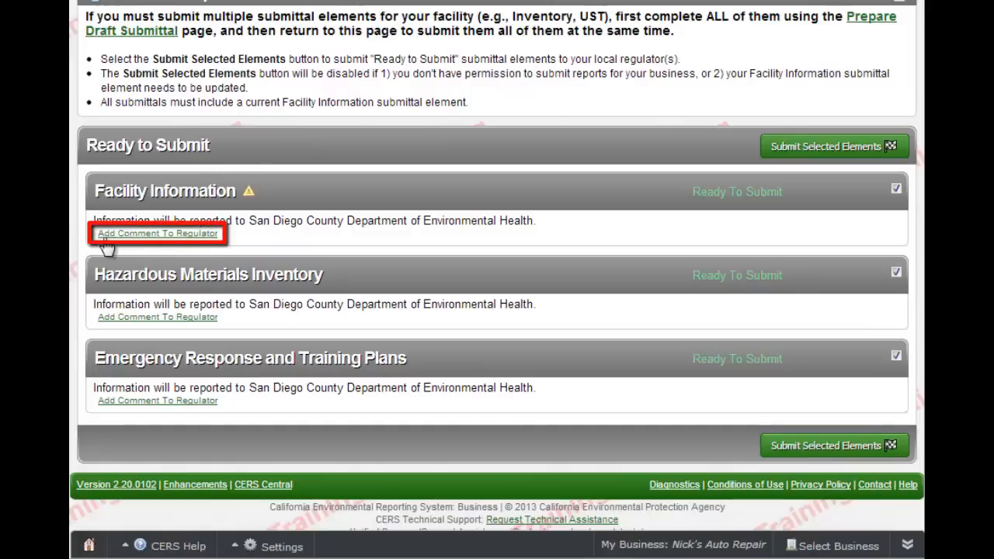
click(192, 235)
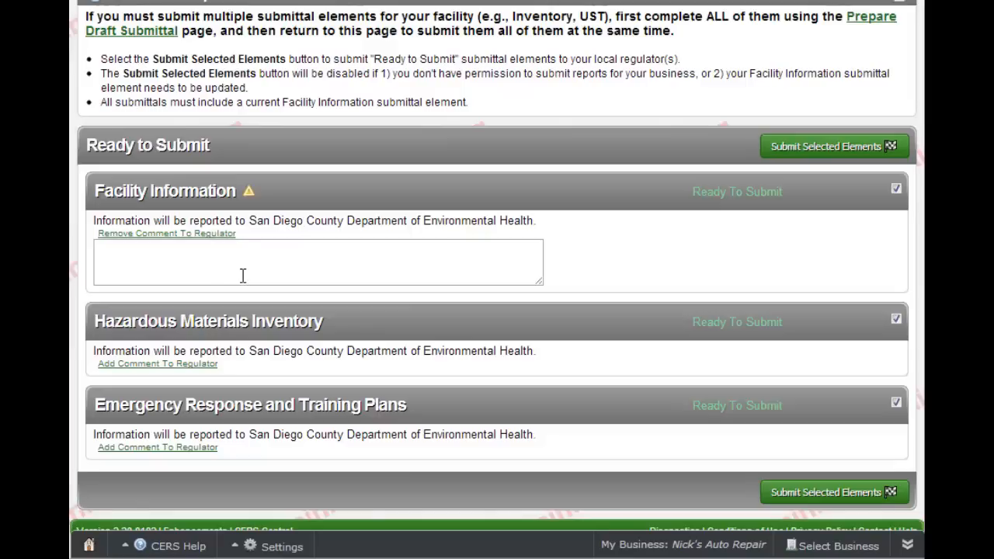
click(211, 257)
text(Up)
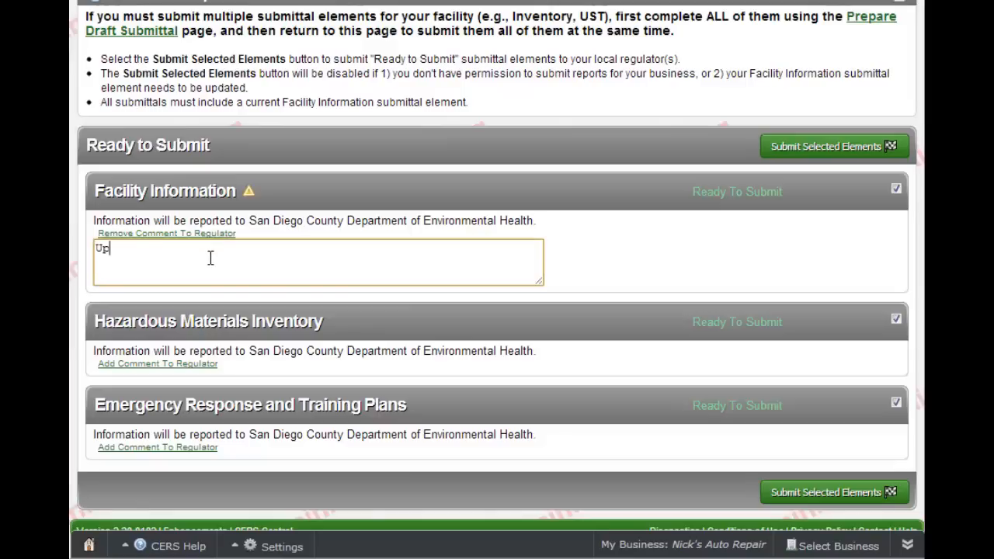
text(dated EPA ID, and filled in missin)
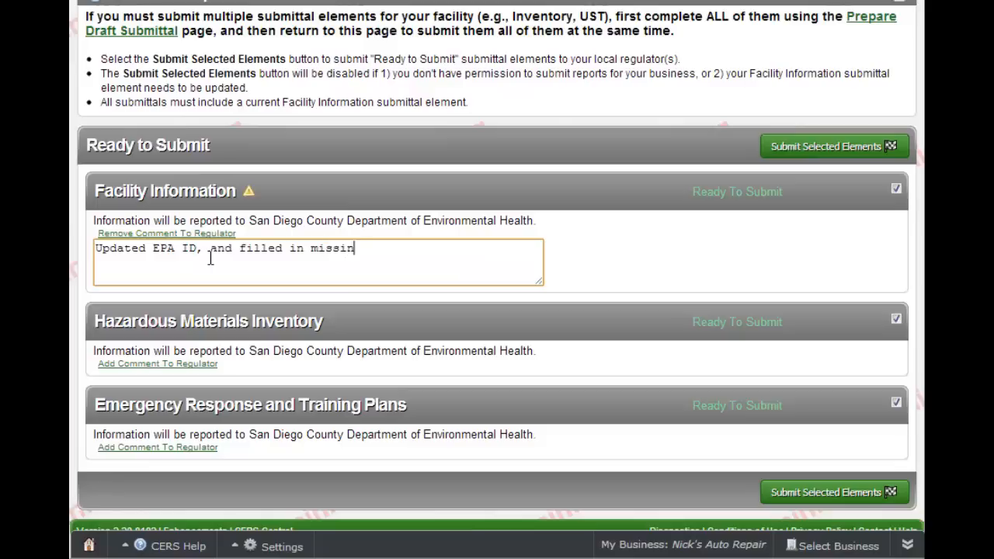
text(g Owner informaitro)
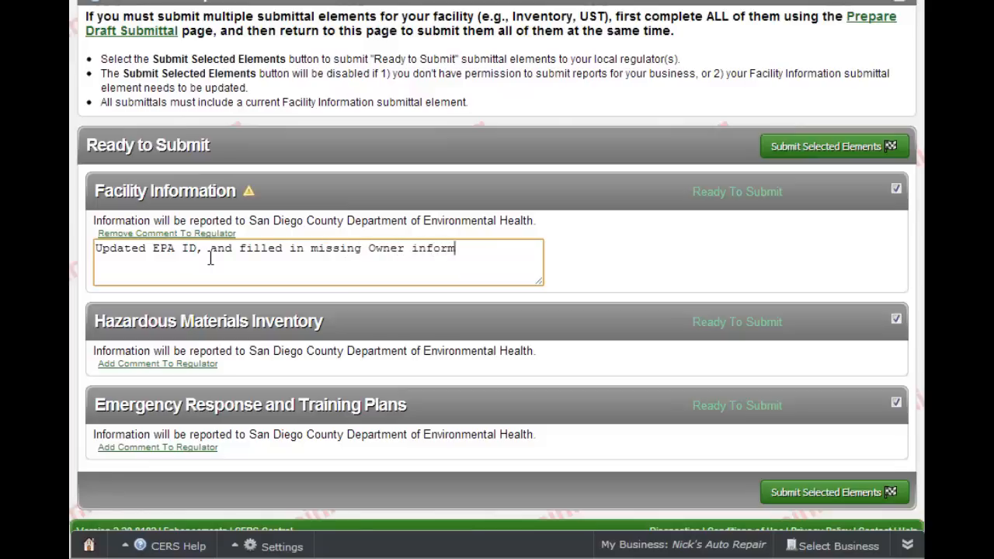
key(BackSpace)
key(BackSpace)
key(BackSpace)
key(BackSpace)
text(tion)
- Comment on Hazardous Materials Inventory: Acetone added, lead acid batteries and oil filters discarded, container information filled in
click(199, 365)
click(198, 365)
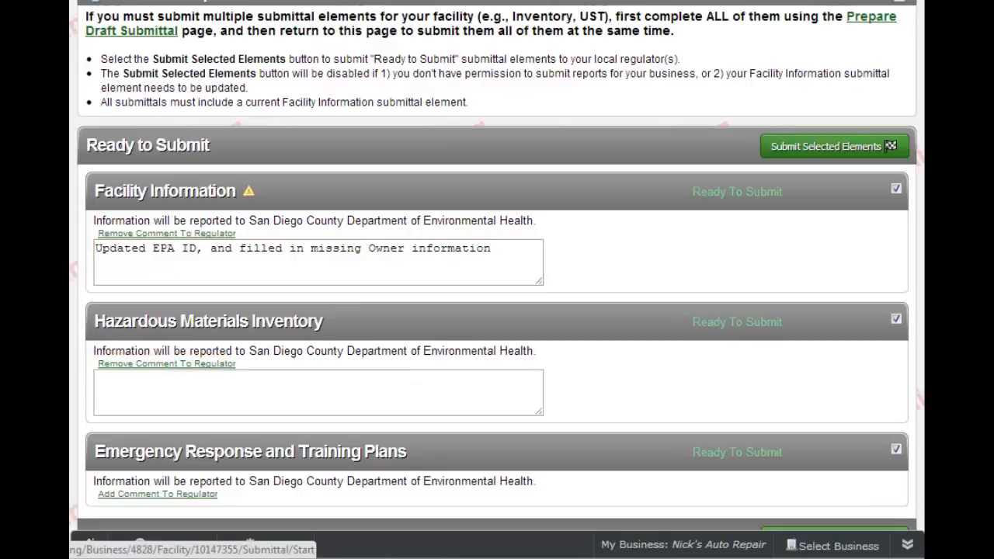
scroll(497, 311, down, 1)
scroll(352, 273, down, 1)
click(352, 274)
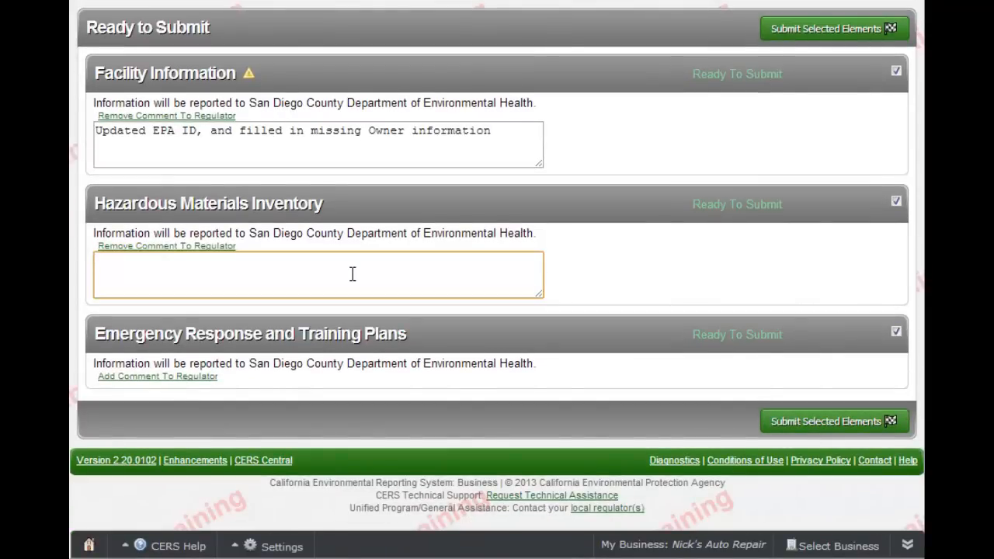
text(Added Acetone to inv)
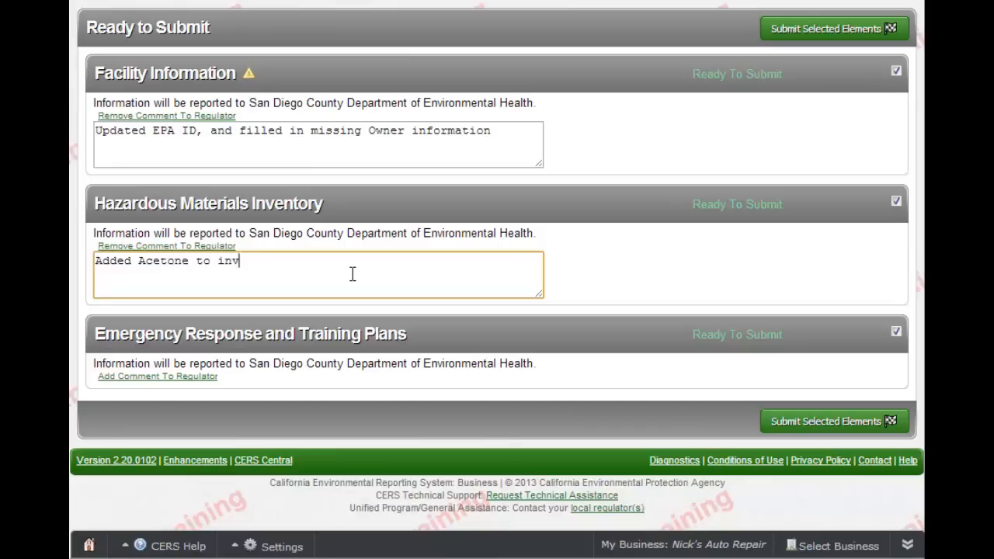
text(entory, discard)
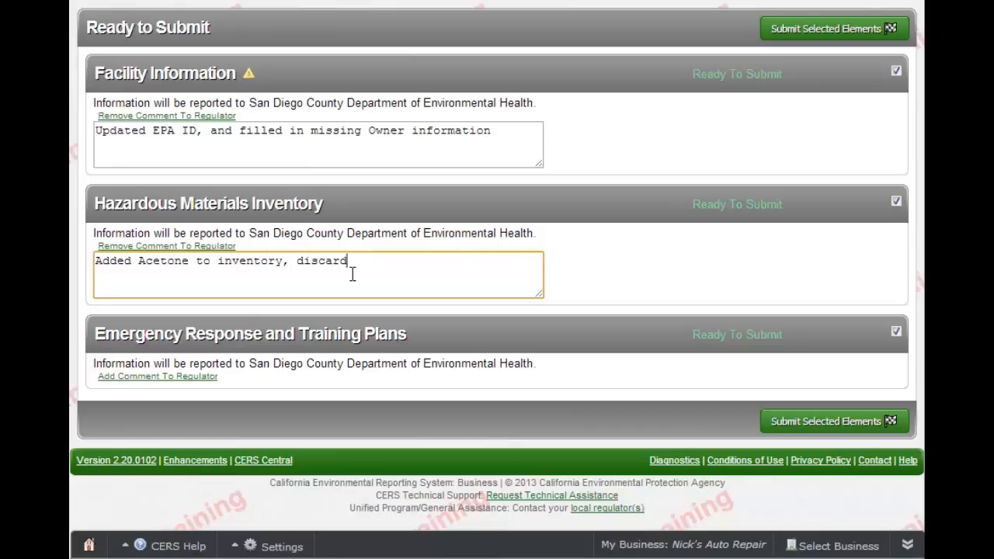
text(ed lead acid batteries and )
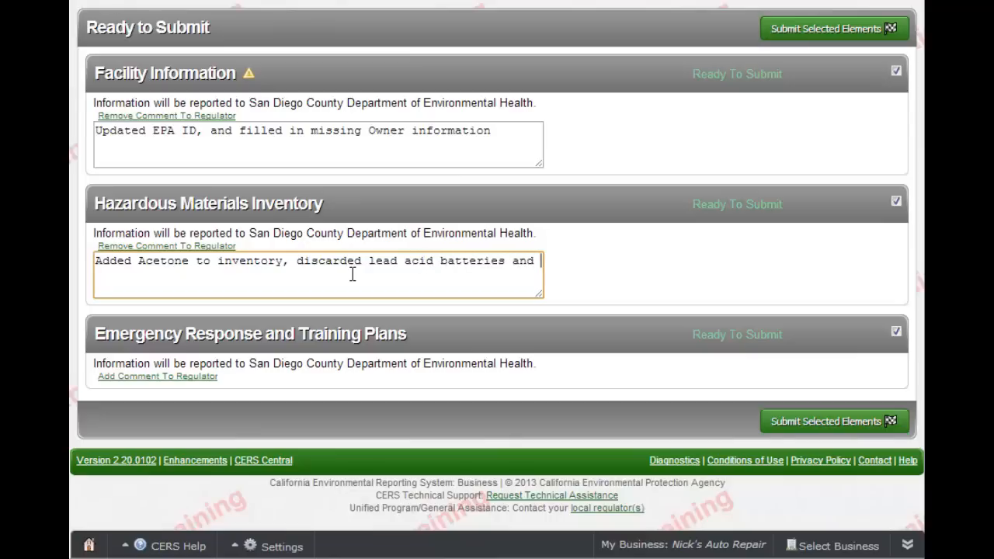
text(oil filters,)
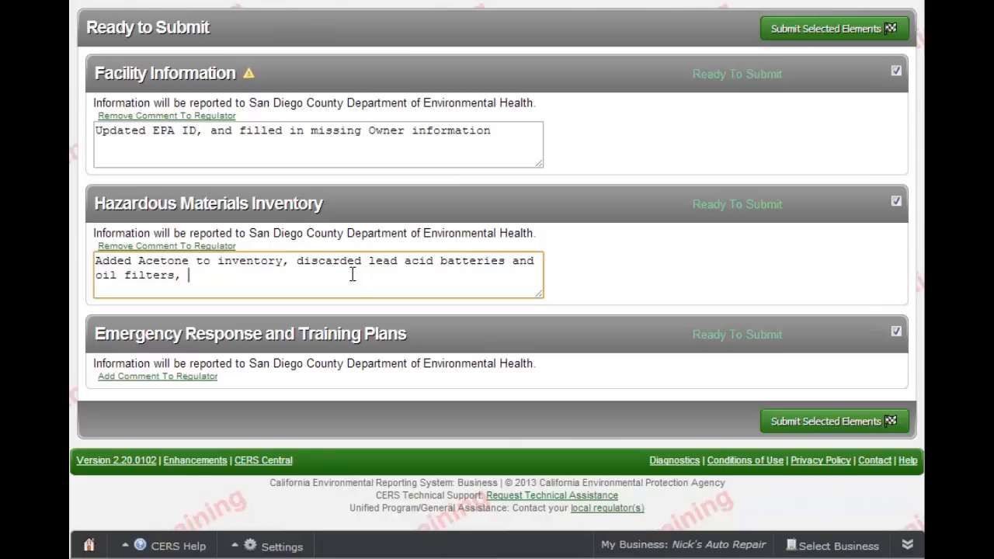
text( and filled m)
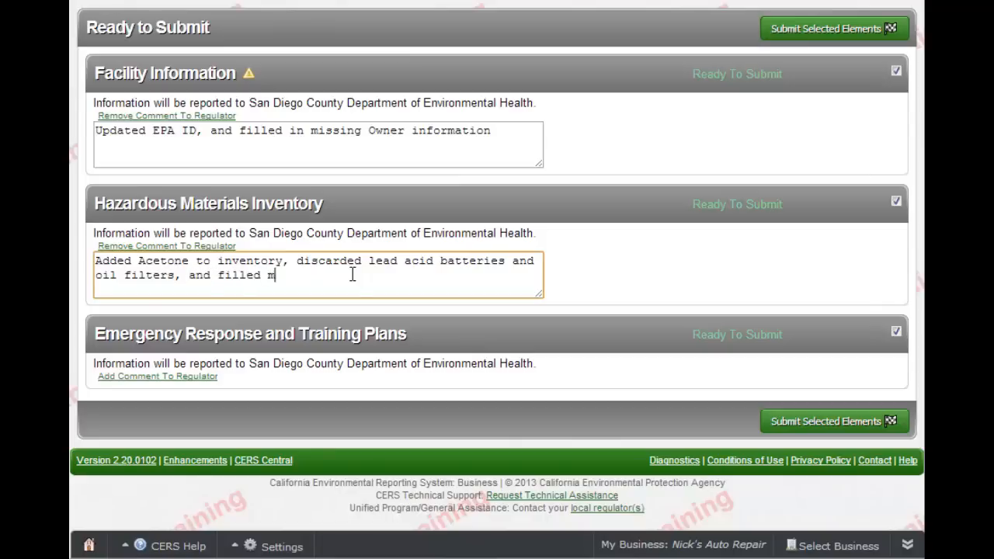
key(BackSpace)
text(in missing contai)
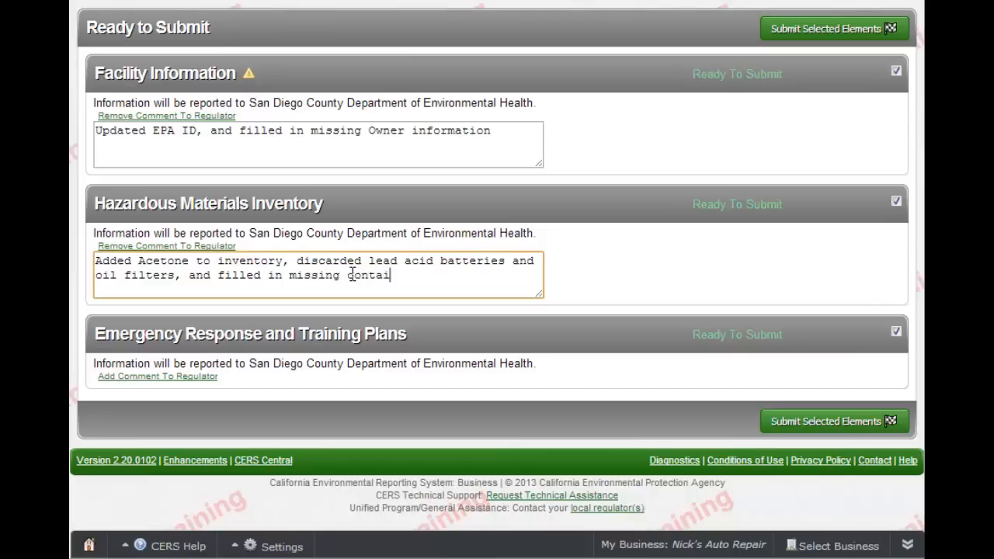
text(ner information)
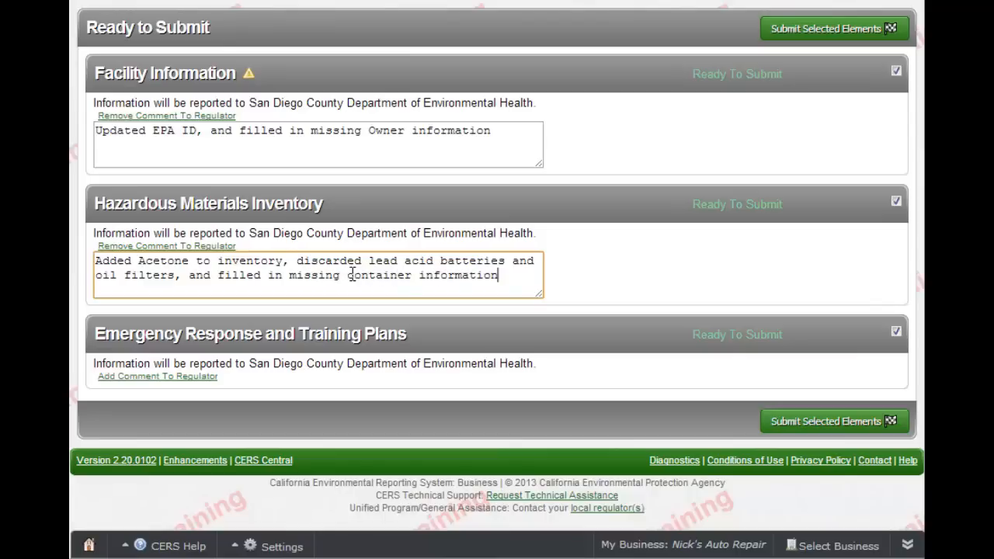
text(.)
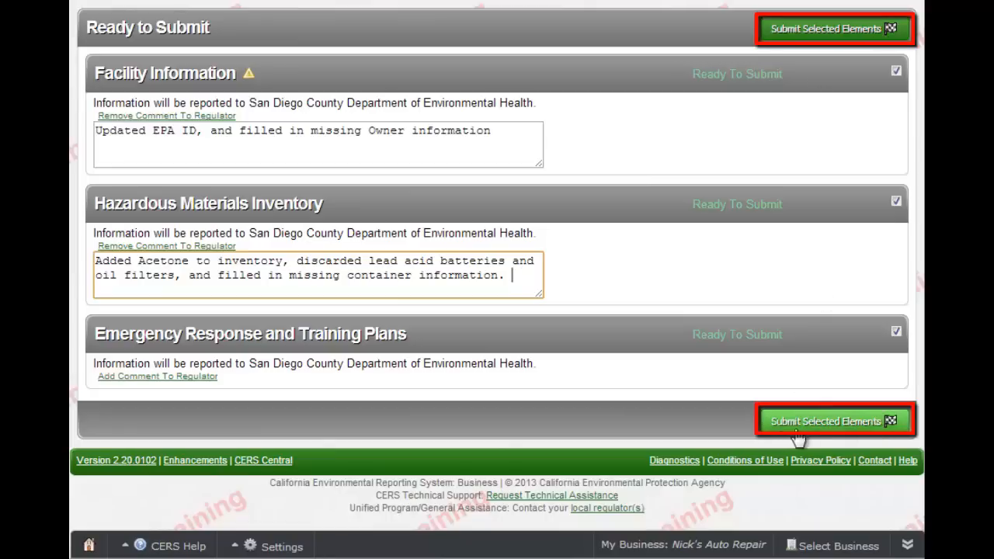
- Submit the three selected elements and their comments to San Diego County DEH
click(878, 419)
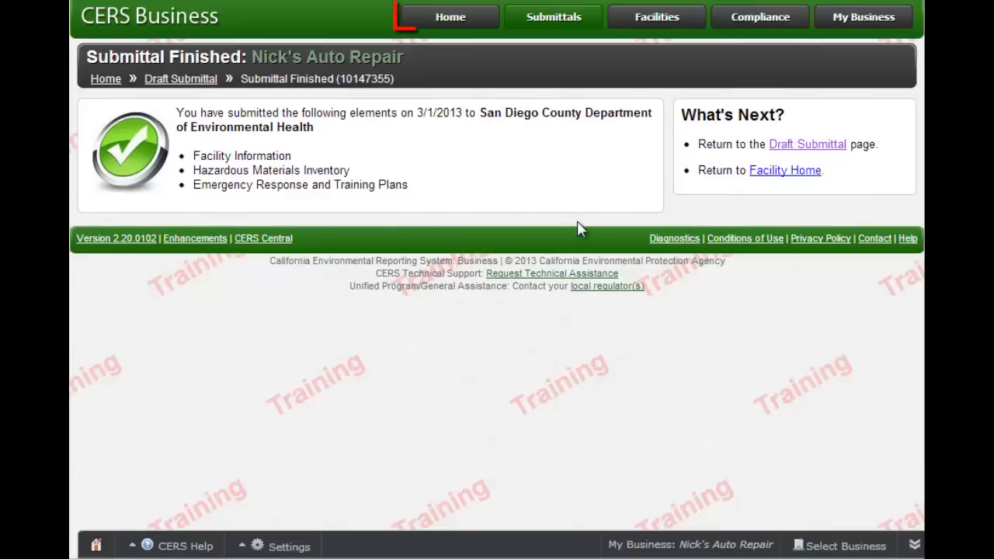
- From Home, start a Facility Information draft for Nick's Auto Repair copied from the 3/1/2013 submittal
click(479, 19)
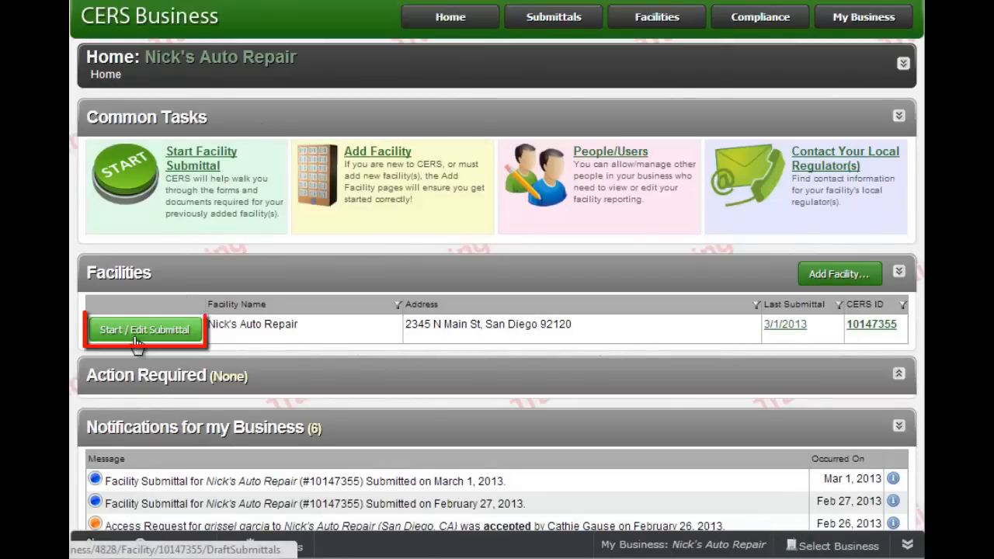
click(186, 334)
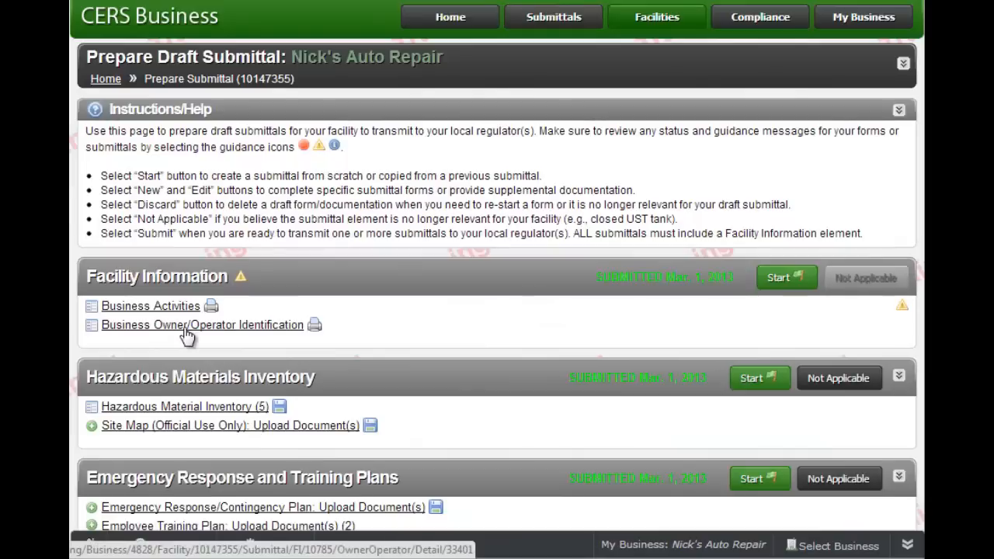
click(800, 277)
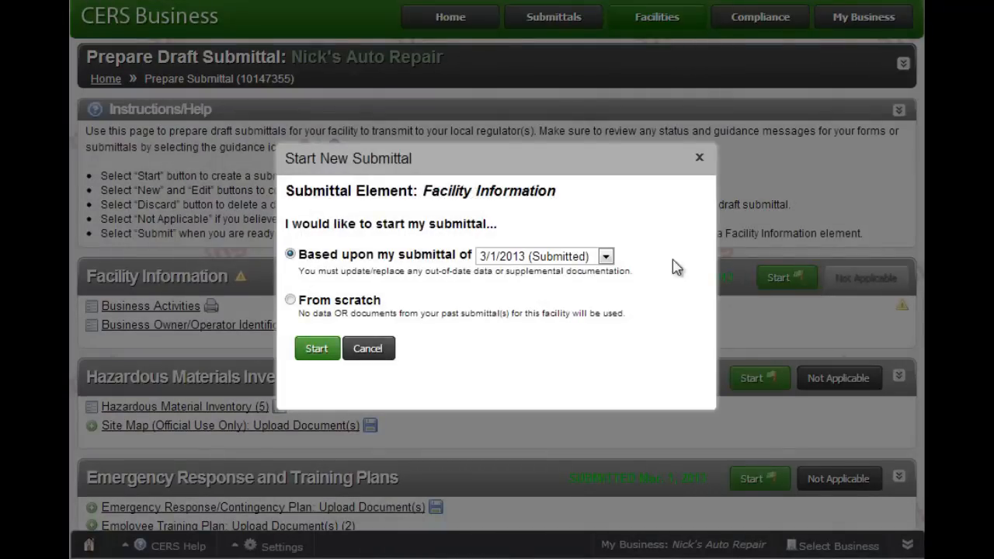
click(605, 256)
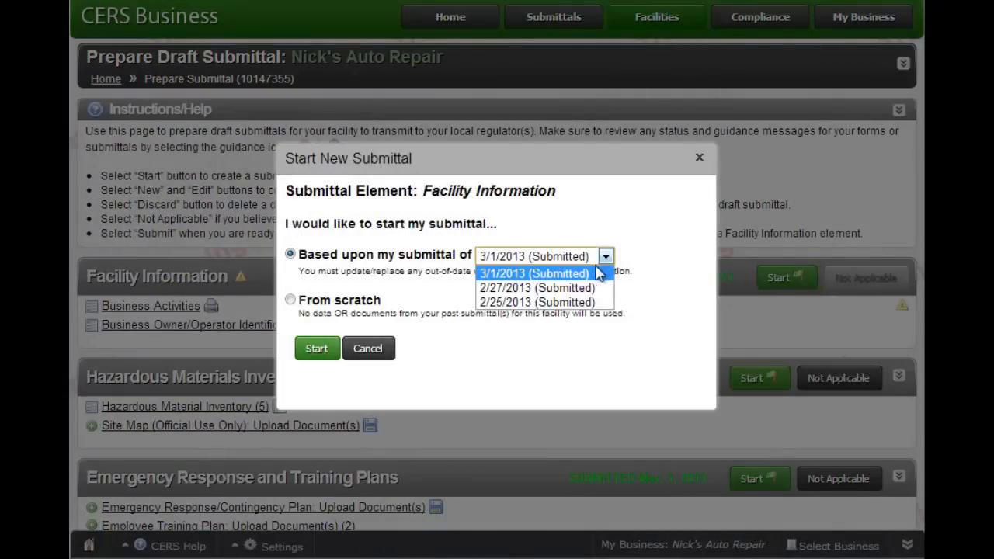
click(584, 277)
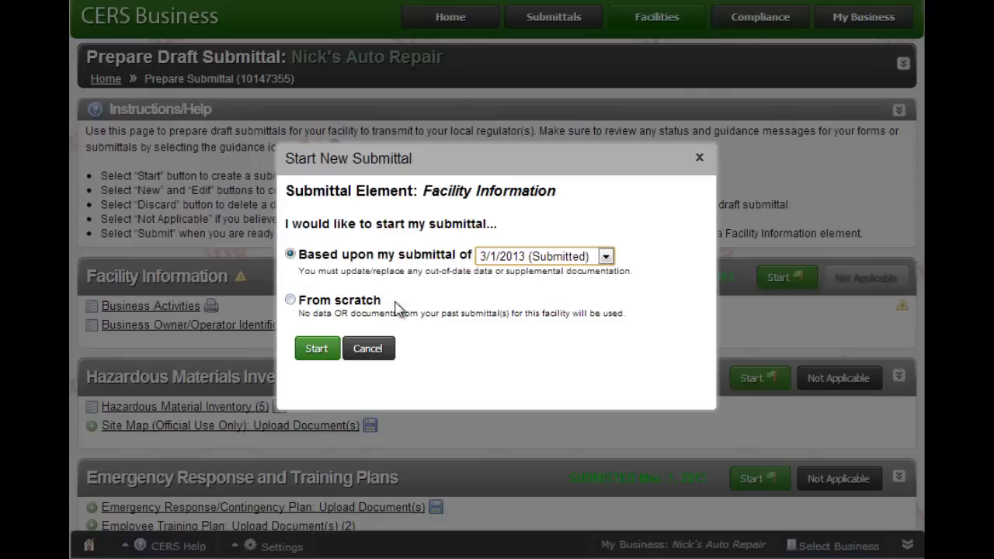
click(316, 351)
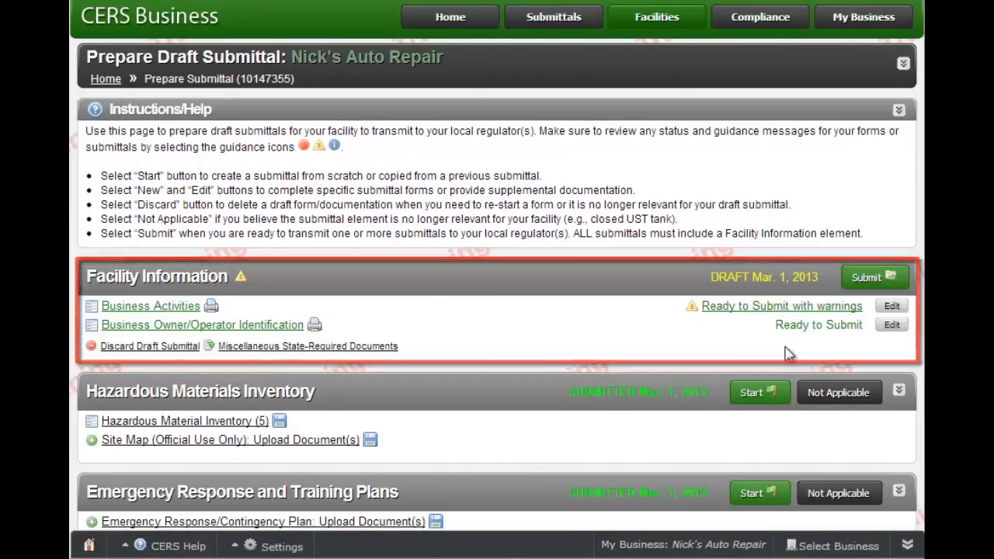
- Start a Hazardous Materials Inventory draft copied from the 3/1/2013 submittal
scroll(746, 330, down, 2)
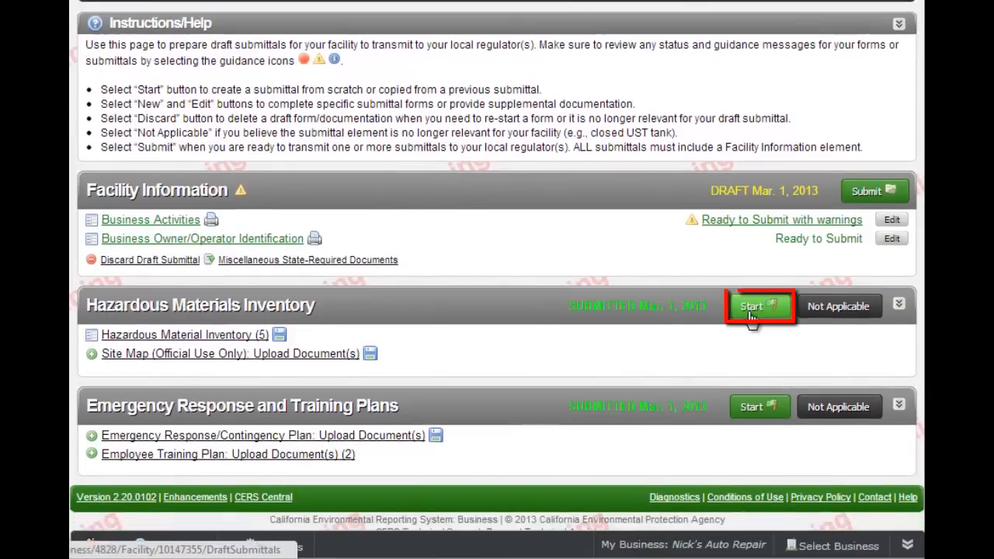
click(752, 308)
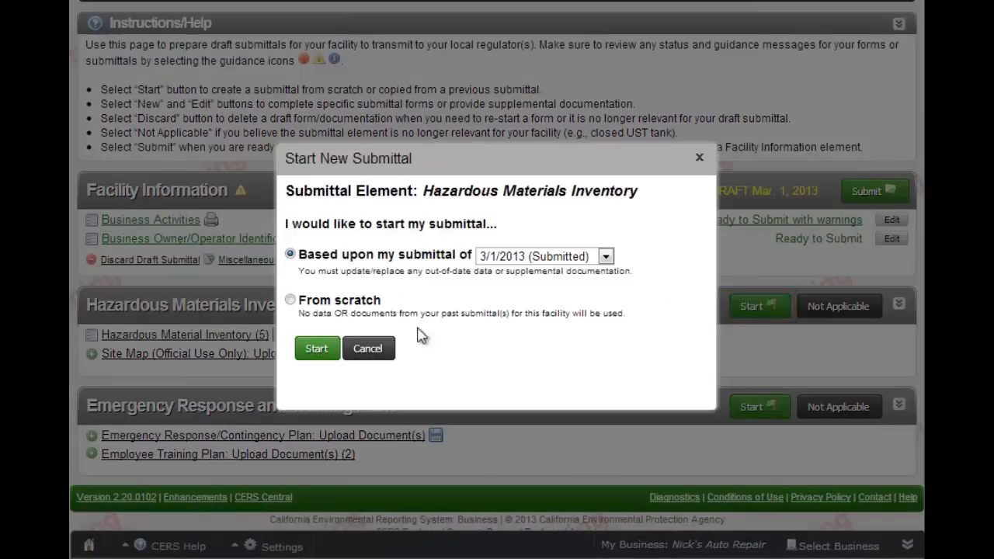
click(317, 349)
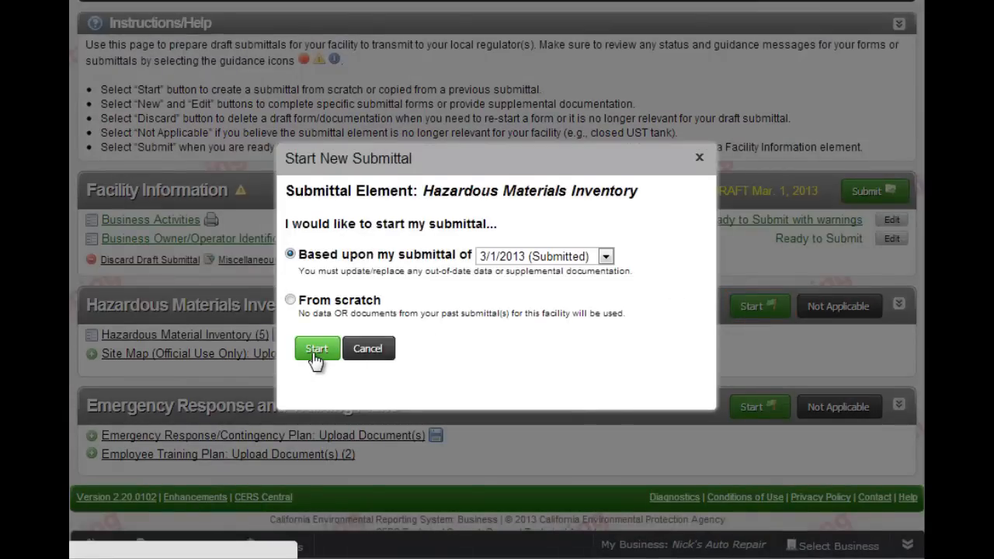
scroll(497, 266, down, 3)
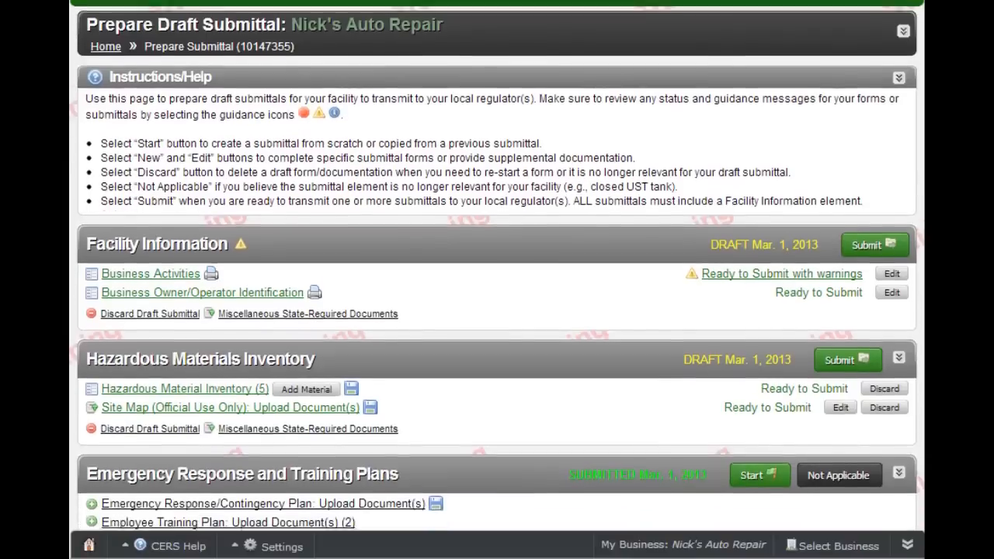